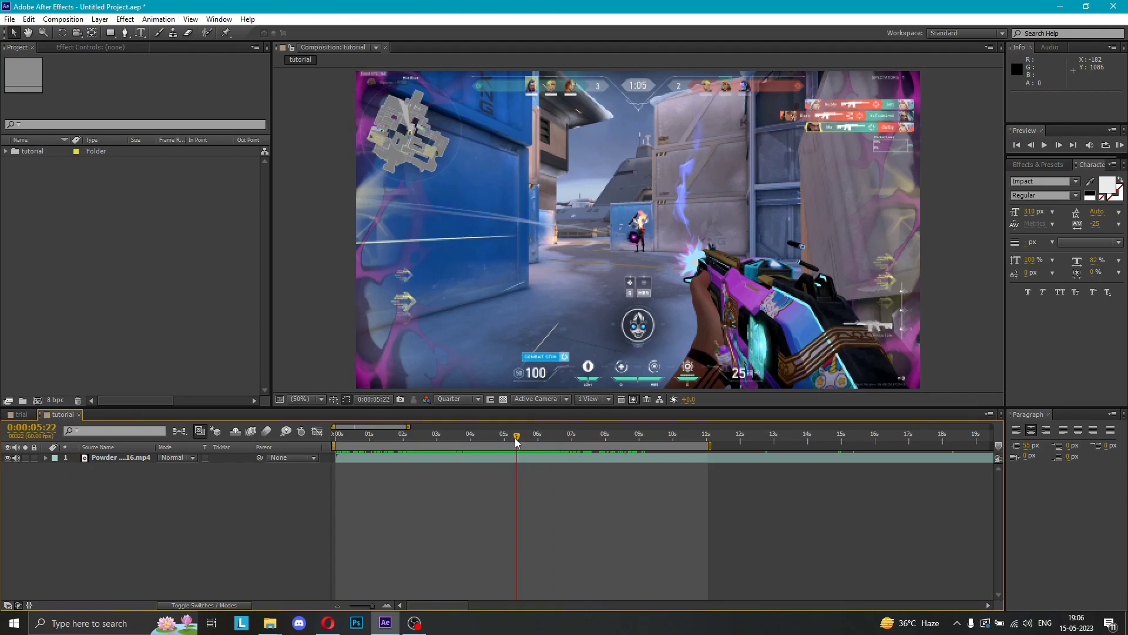
# - Enable time remapping on the gameplay clip and add a Time Remap keyframe at 0:00:05:17
pyautogui.moveTo(515, 436)
pyautogui.mouseDown()
pyautogui.moveTo(428, 435)
pyautogui.moveTo(524, 434)
pyautogui.moveTo(433, 435)
pyautogui.moveTo(514, 434)
pyautogui.mouseUp()
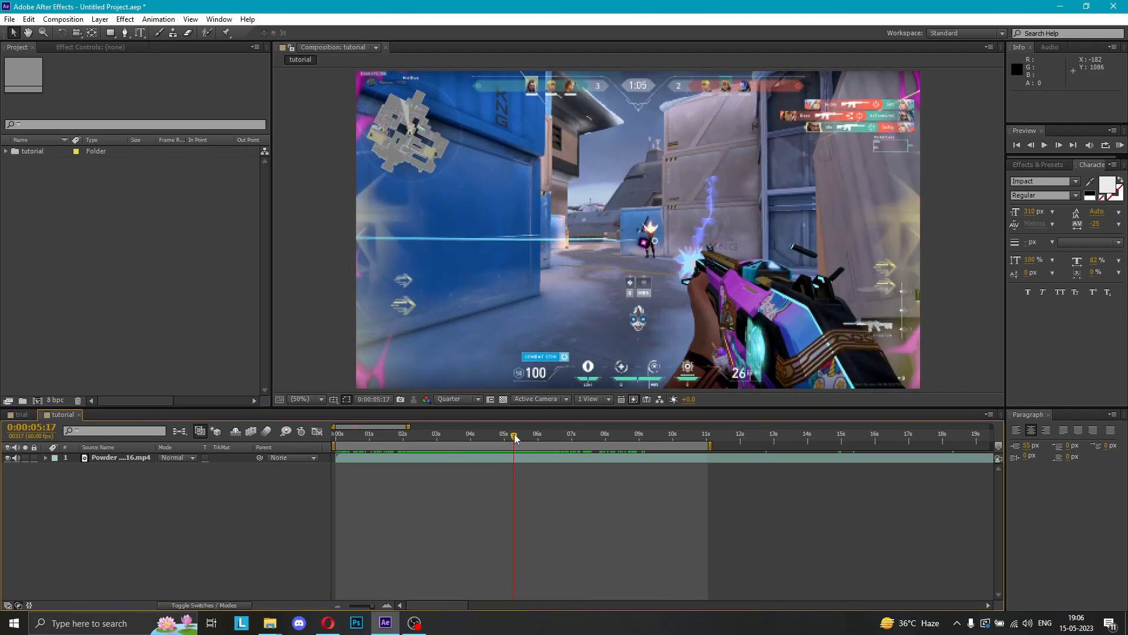
pyautogui.click(517, 456)
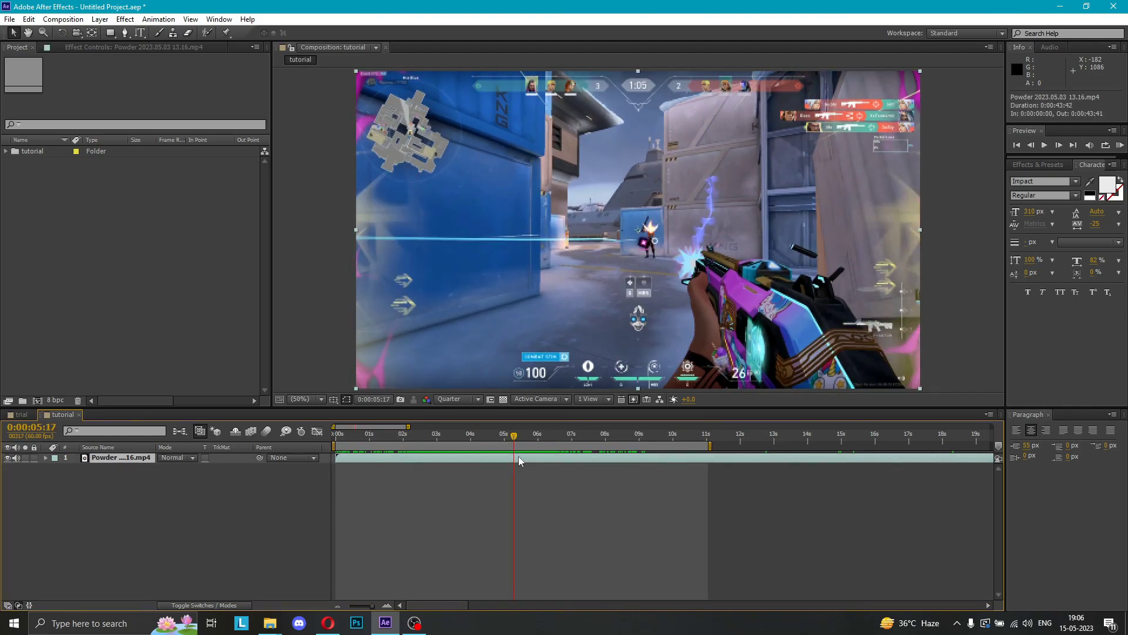
pyautogui.hotkey('ctrl', 'alt', 't')
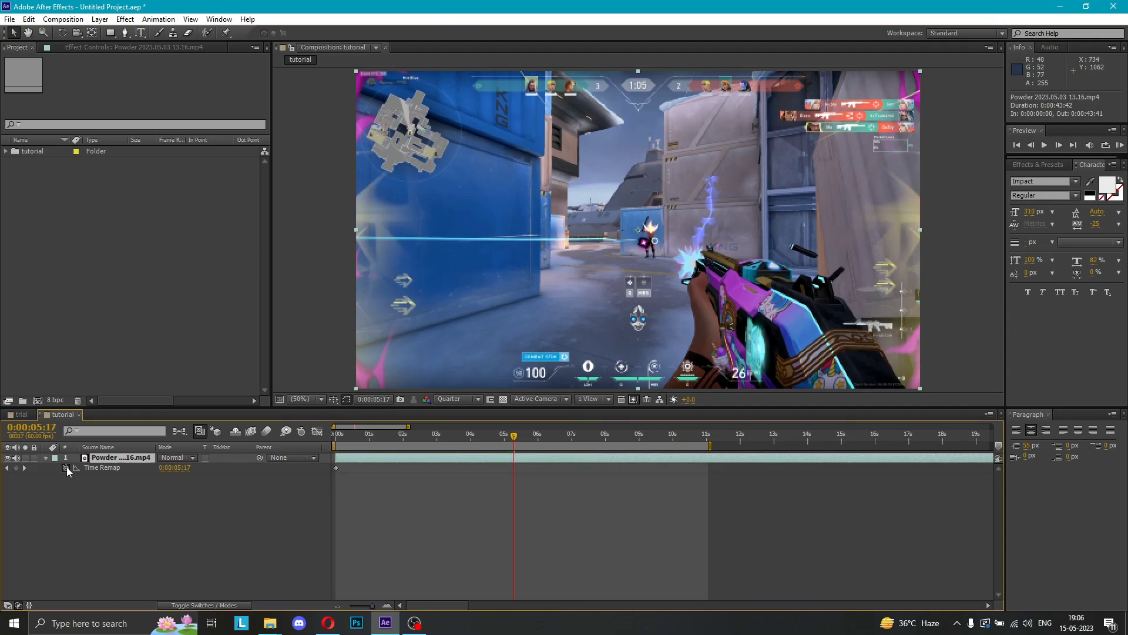
pyautogui.click(17, 467)
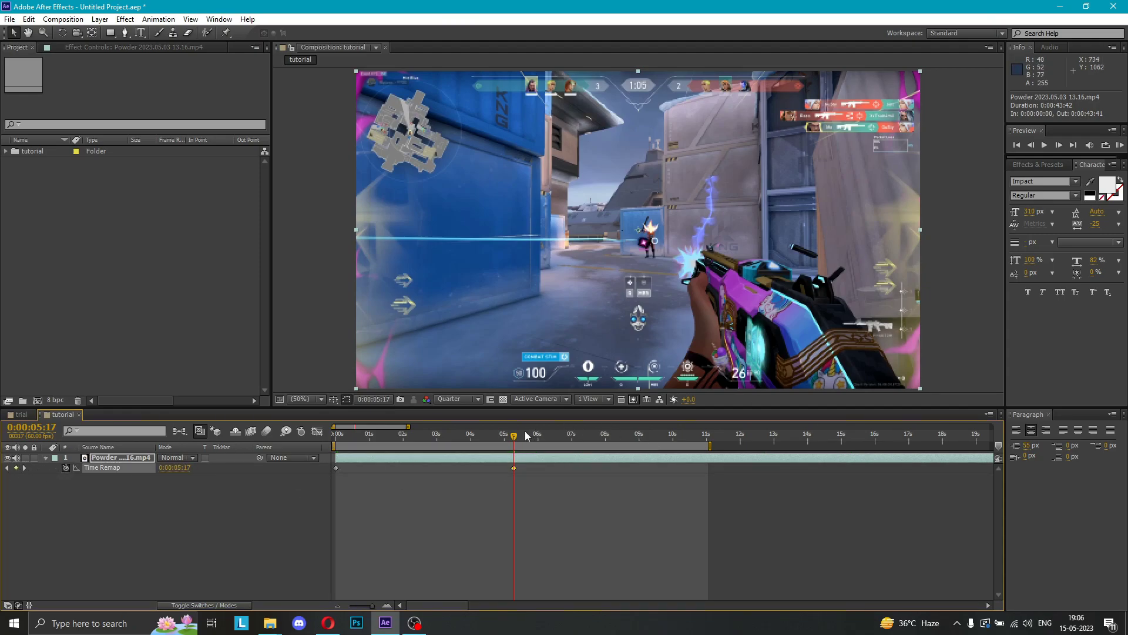
# - Slow the clip after 0:00:05:17 by adding a Time Remap keyframe valued 0:00:05:25 and placing it at about 0:00:05:42
pyautogui.moveTo(516, 436); pyautogui.dragTo(523, 437)
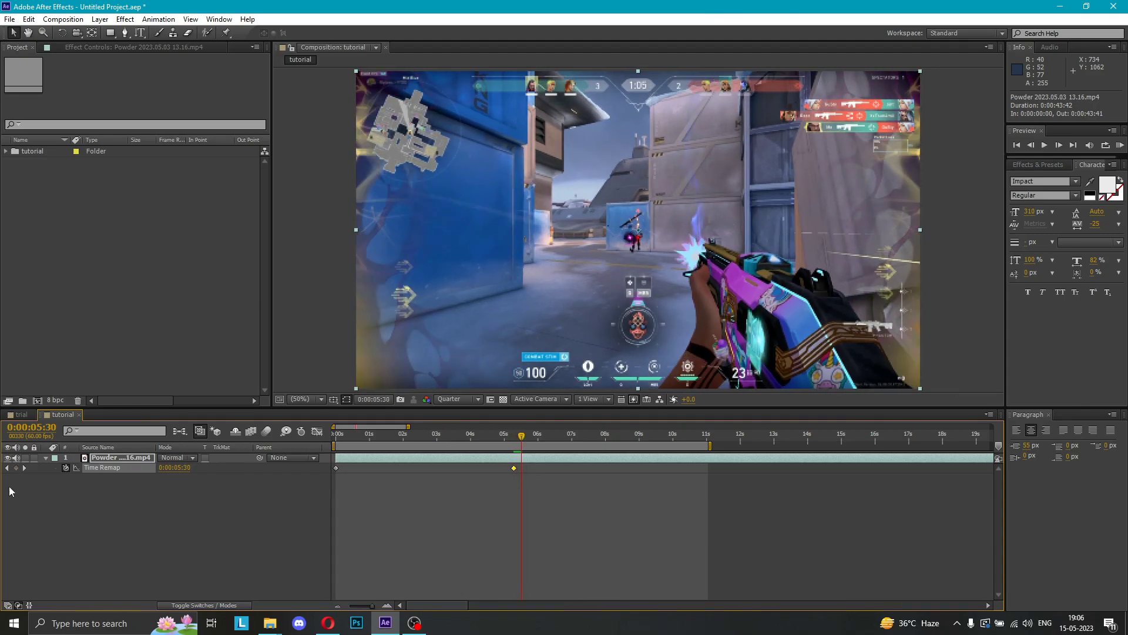
pyautogui.moveTo(174, 468); pyautogui.dragTo(181, 467)
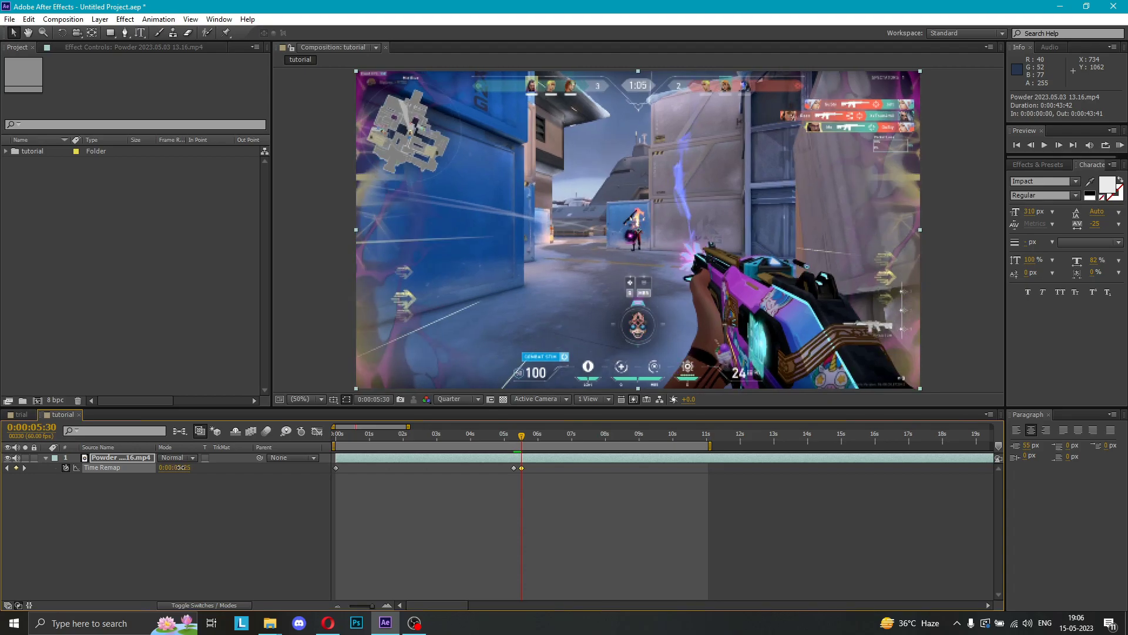
pyautogui.moveTo(523, 436)
pyautogui.mouseDown()
pyautogui.moveTo(528, 468)
pyautogui.moveTo(512, 437)
pyautogui.moveTo(533, 436)
pyautogui.moveTo(503, 438)
pyautogui.moveTo(518, 436)
pyautogui.mouseUp()
pyautogui.click(46, 457)
pyautogui.click(526, 458)
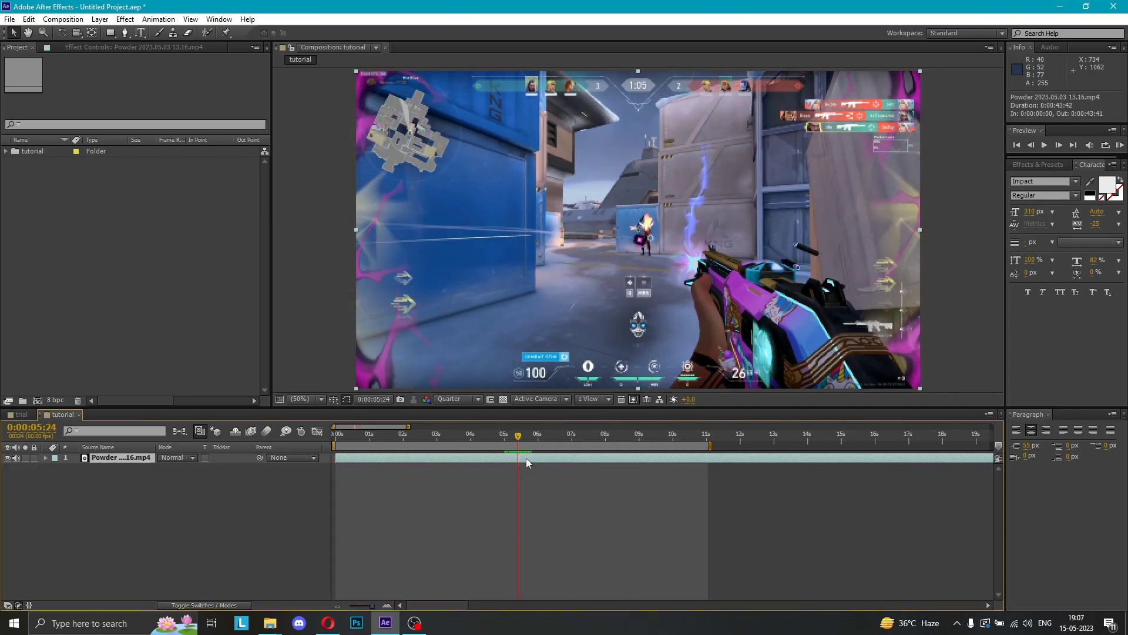
pyautogui.click(46, 458)
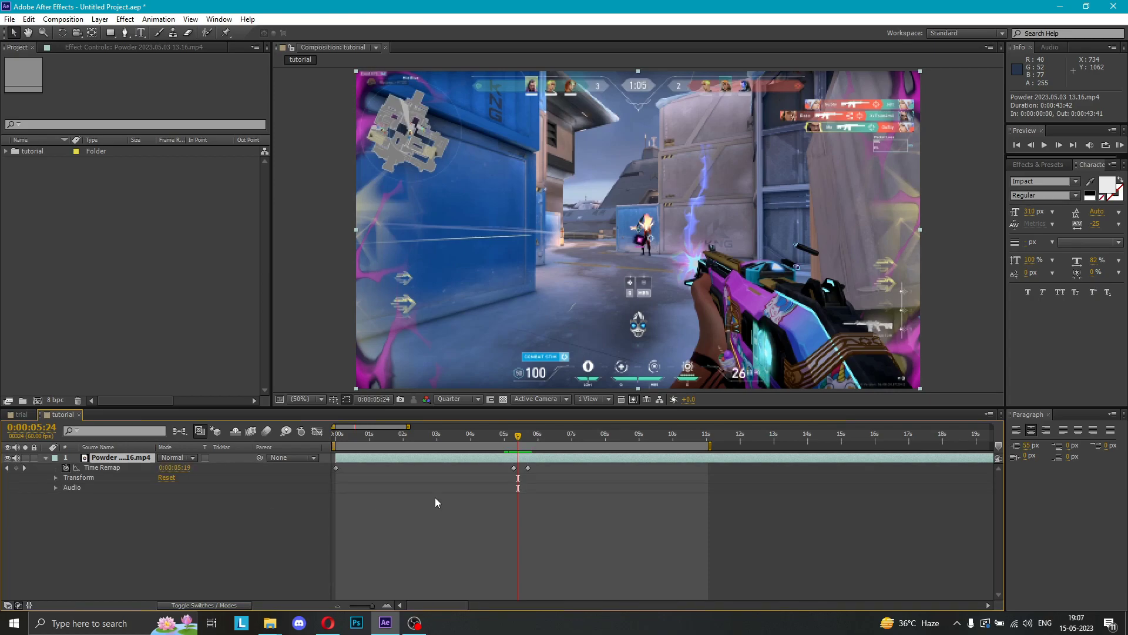
# - Apply the Stylize Glow effect to the gameplay clip
pyautogui.moveTo(520, 439); pyautogui.dragTo(514, 440)
pyautogui.click(1047, 168)
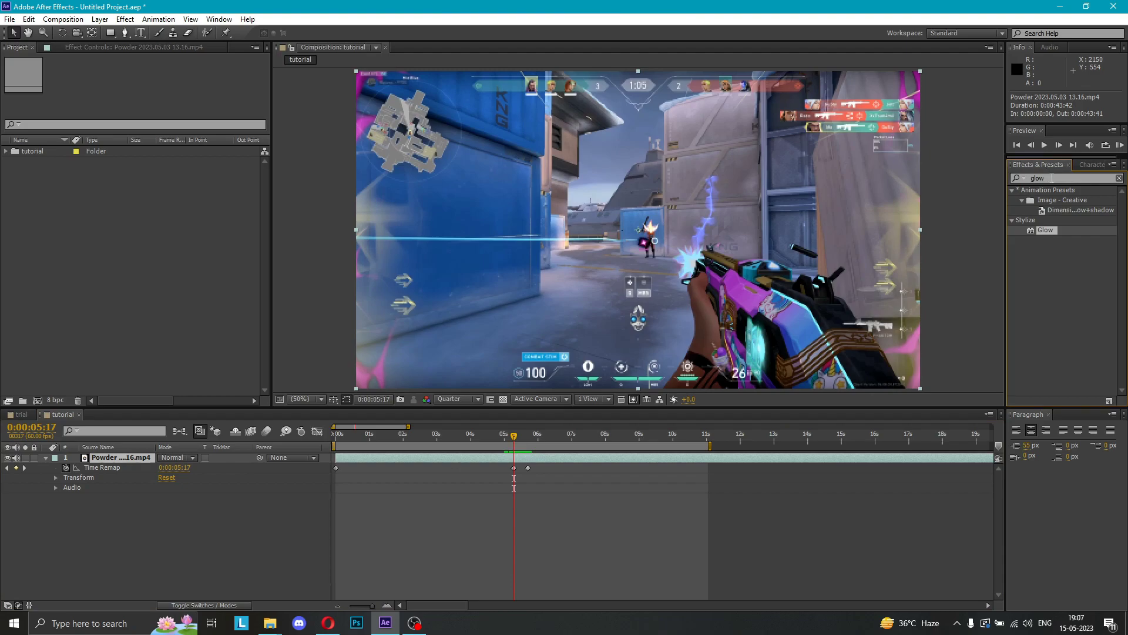
pyautogui.moveTo(1051, 230); pyautogui.dragTo(1044, 204)
pyautogui.click(1050, 229)
pyautogui.moveTo(1052, 229); pyautogui.dragTo(526, 459)
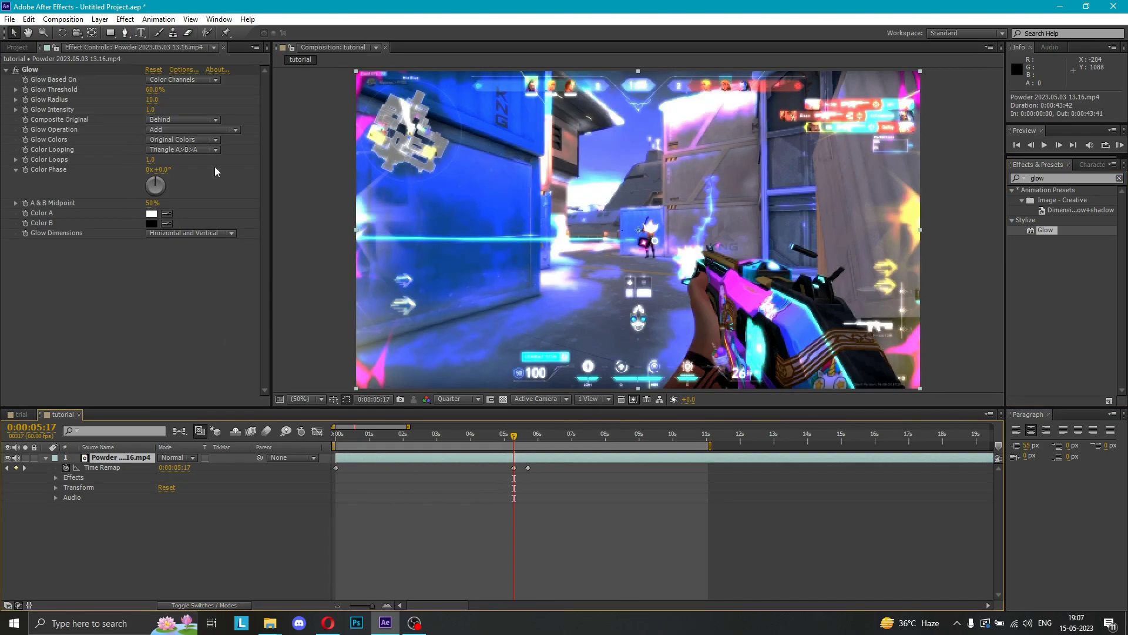
# - Start animating the clip's Glow Threshold with a 60% keyframe at 0:00:05:43
pyautogui.click(513, 435)
pyautogui.moveTo(513, 436); pyautogui.dragTo(528, 439)
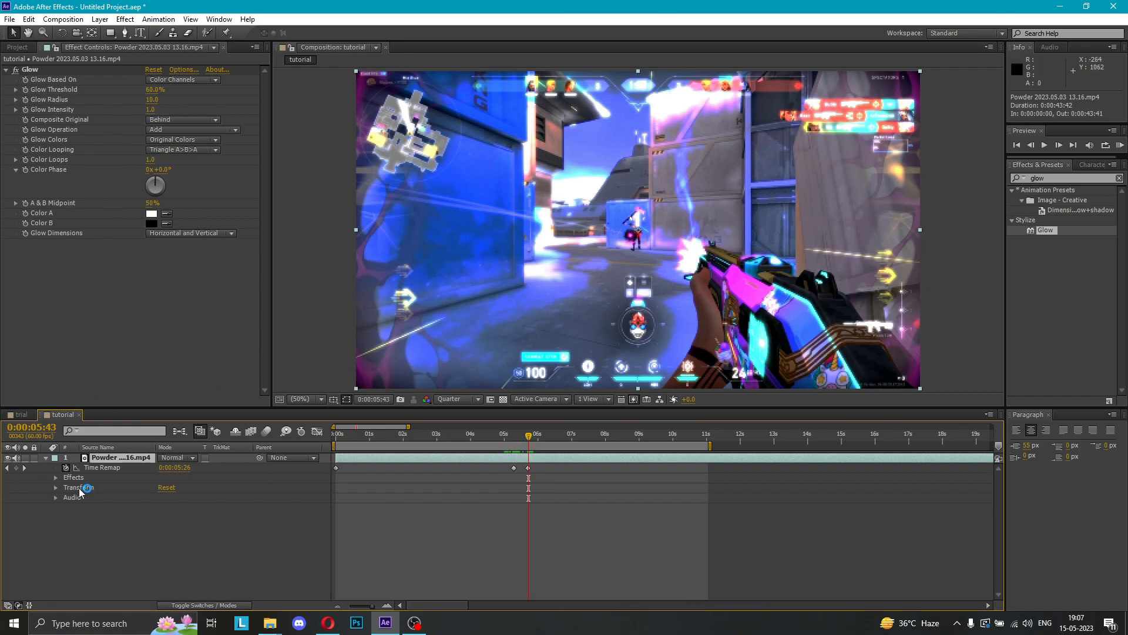
pyautogui.click(56, 477)
pyautogui.click(66, 487)
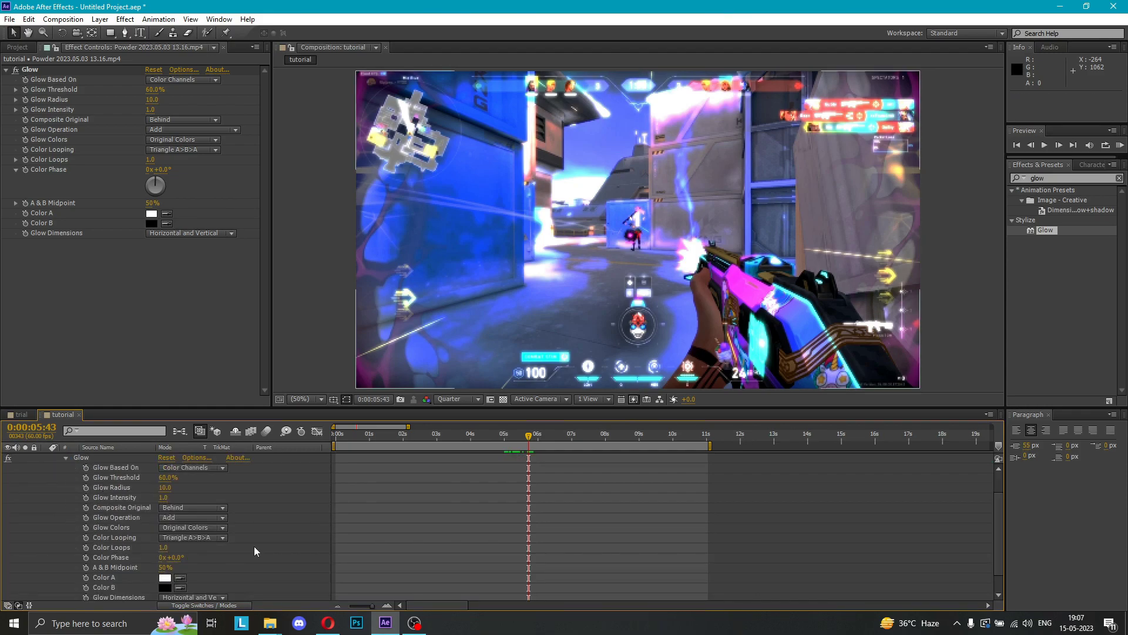
pyautogui.scroll(2, 1000, 489)
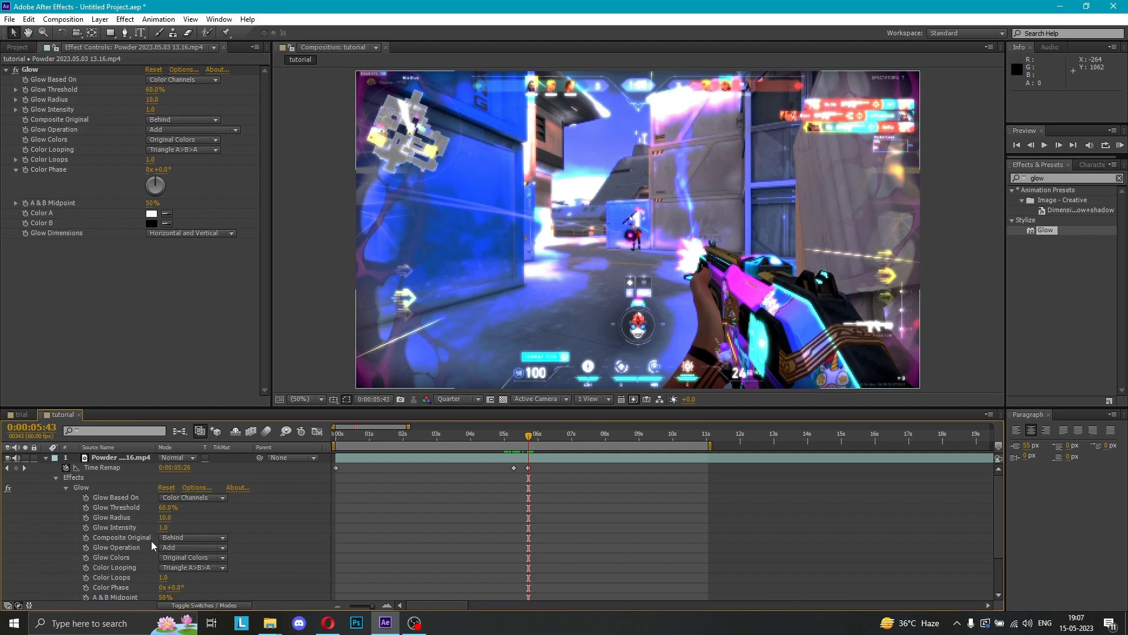
pyautogui.scroll(-2, 153, 537)
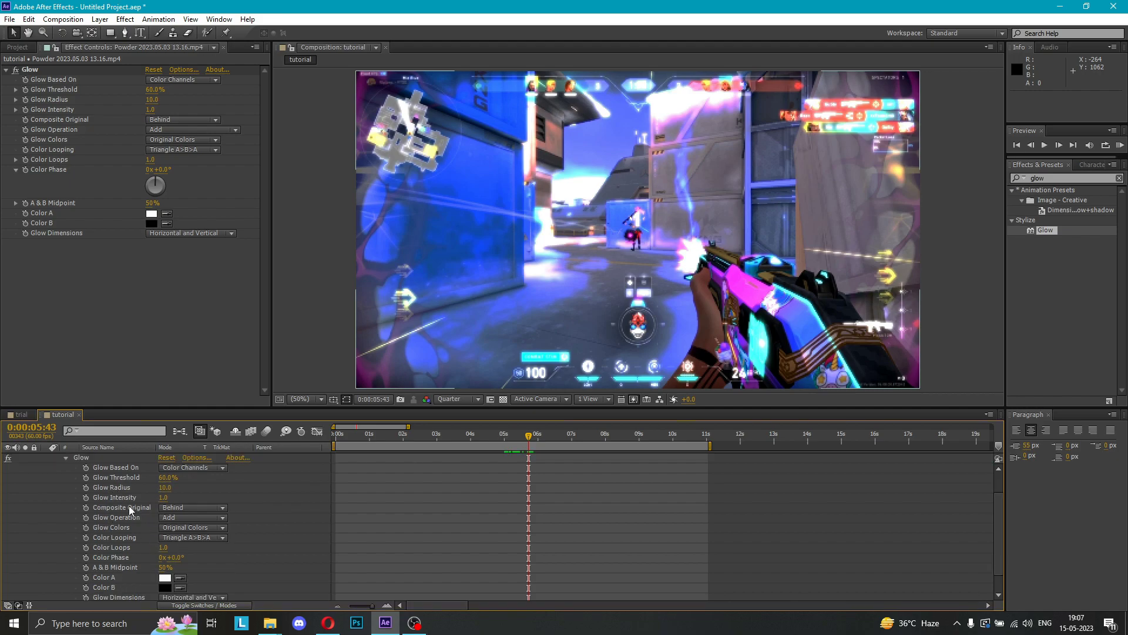
pyautogui.click(86, 478)
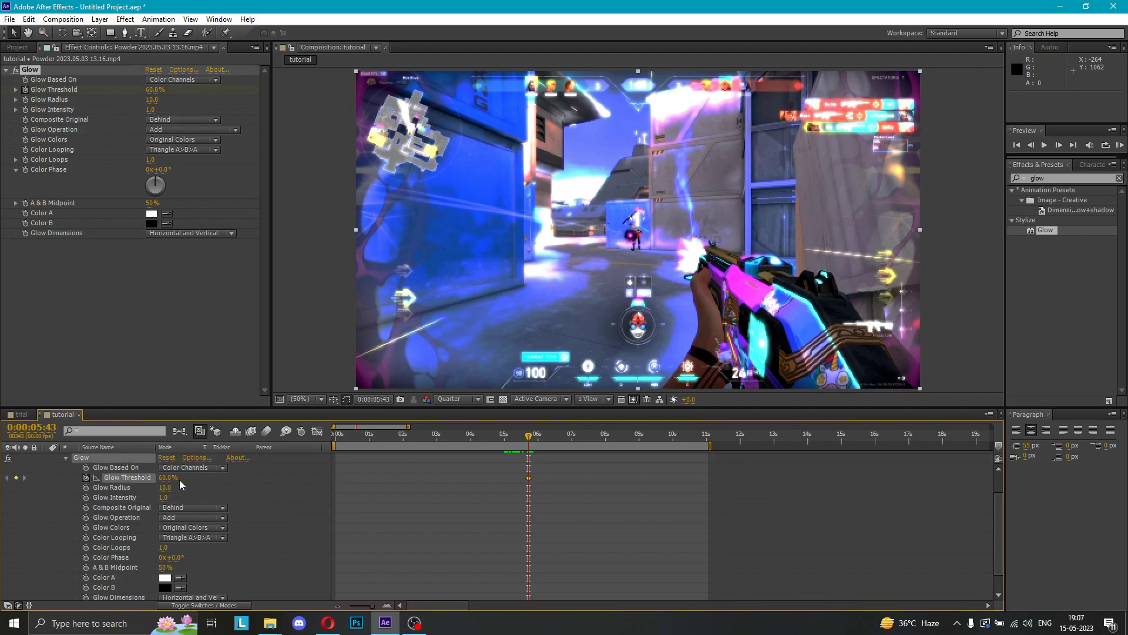
pyautogui.scroll(2, 1002, 511)
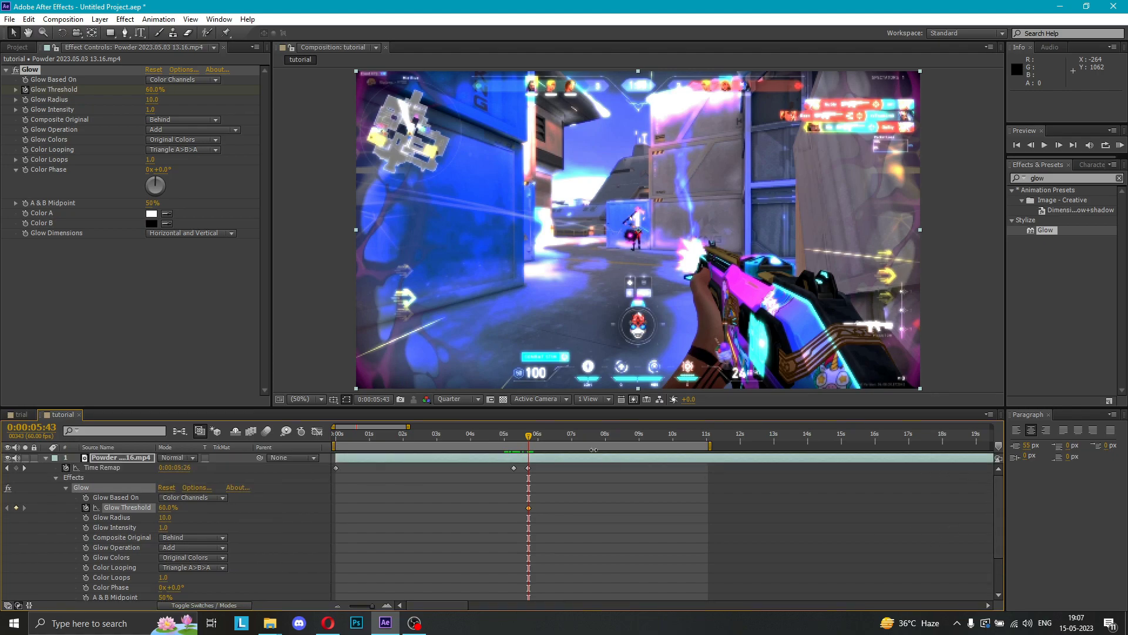
# - Add Glow Threshold keyframes of 100% at 0:00:06:04 and 0:00:03:48
pyautogui.moveTo(530, 436); pyautogui.dragTo(542, 436)
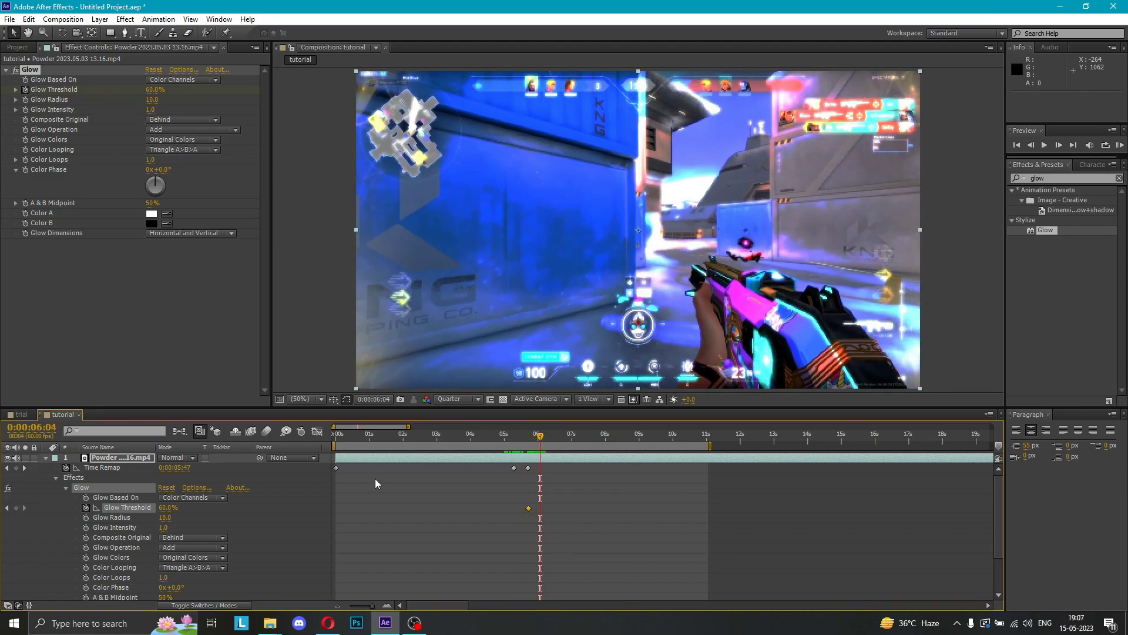
pyautogui.moveTo(167, 508); pyautogui.dragTo(267, 509)
pyautogui.moveTo(536, 442); pyautogui.dragTo(467, 438)
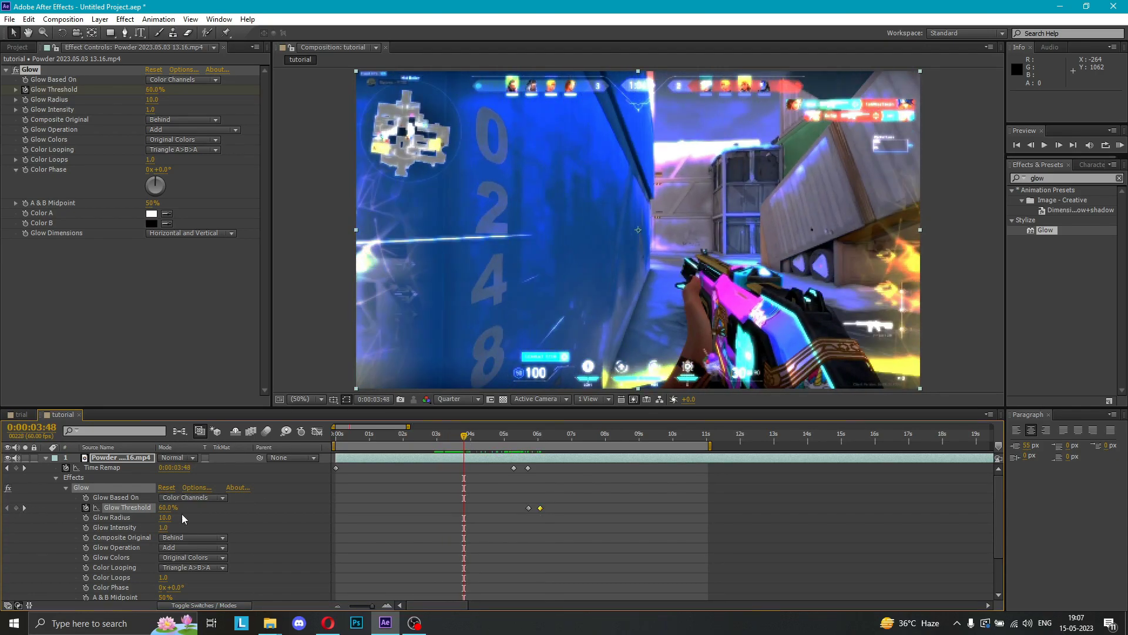
pyautogui.moveTo(164, 507); pyautogui.dragTo(295, 507)
# - Apply the Color Correction Exposure effect to the clip and keyframe its master Exposure at 0.00 at 0:00:05:46
pyautogui.moveTo(470, 438); pyautogui.dragTo(530, 438)
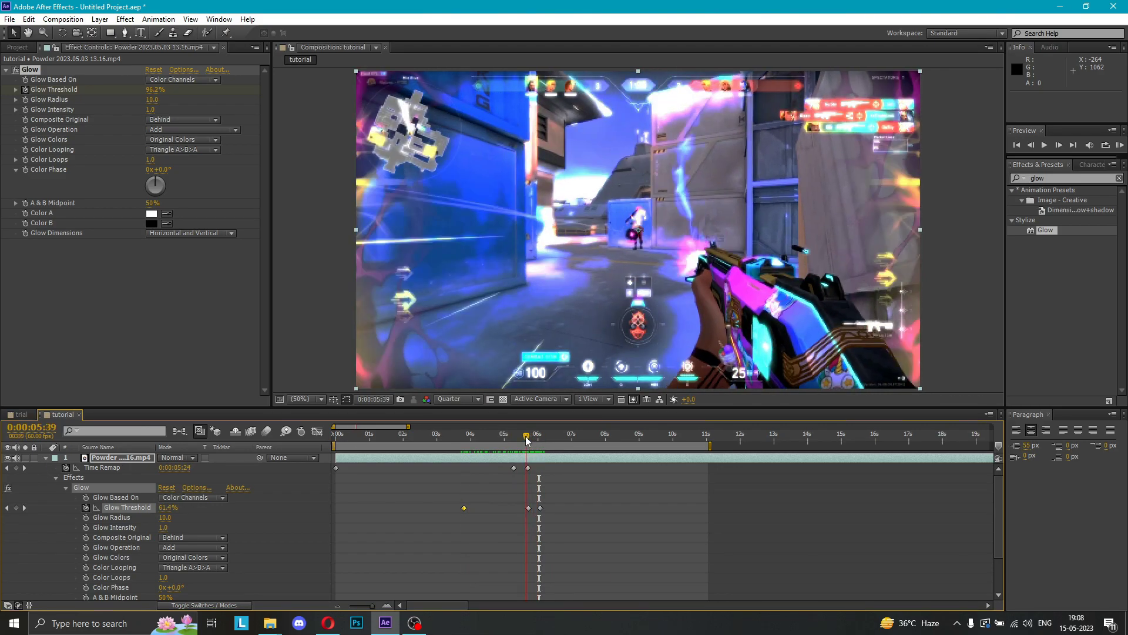
pyautogui.click(1119, 178)
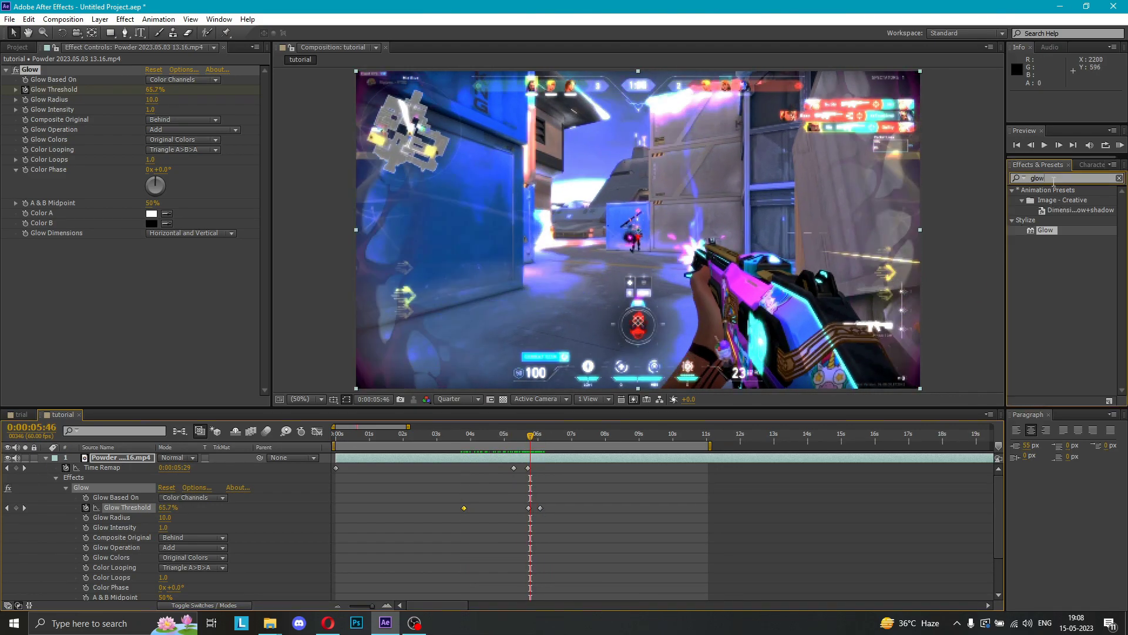
pyautogui.write('exp')
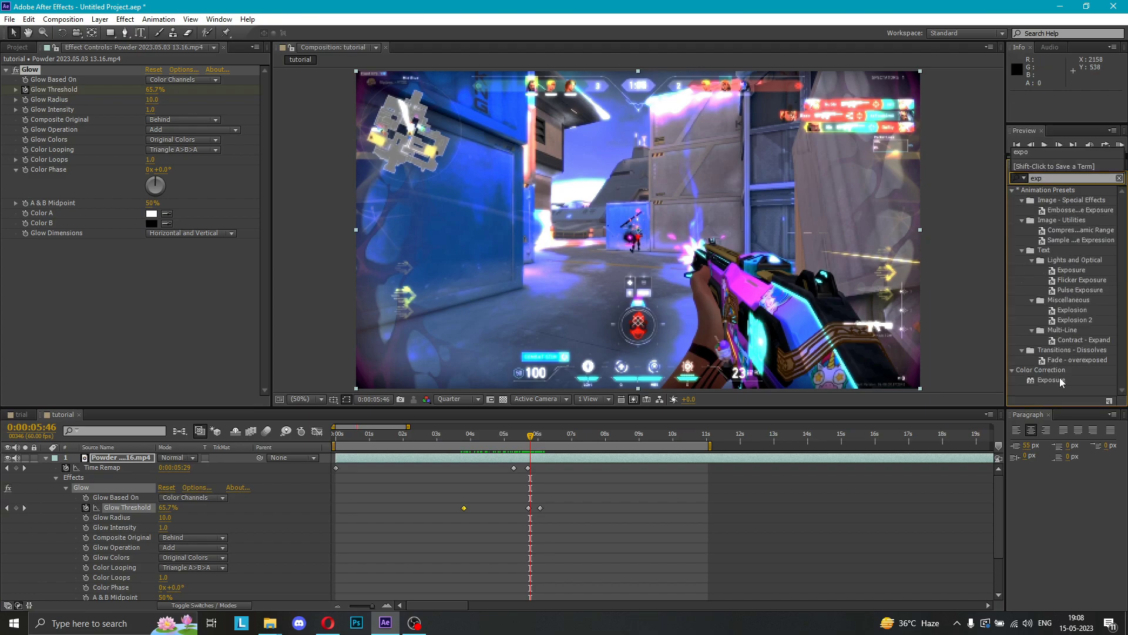
pyautogui.moveTo(1058, 380); pyautogui.dragTo(661, 458)
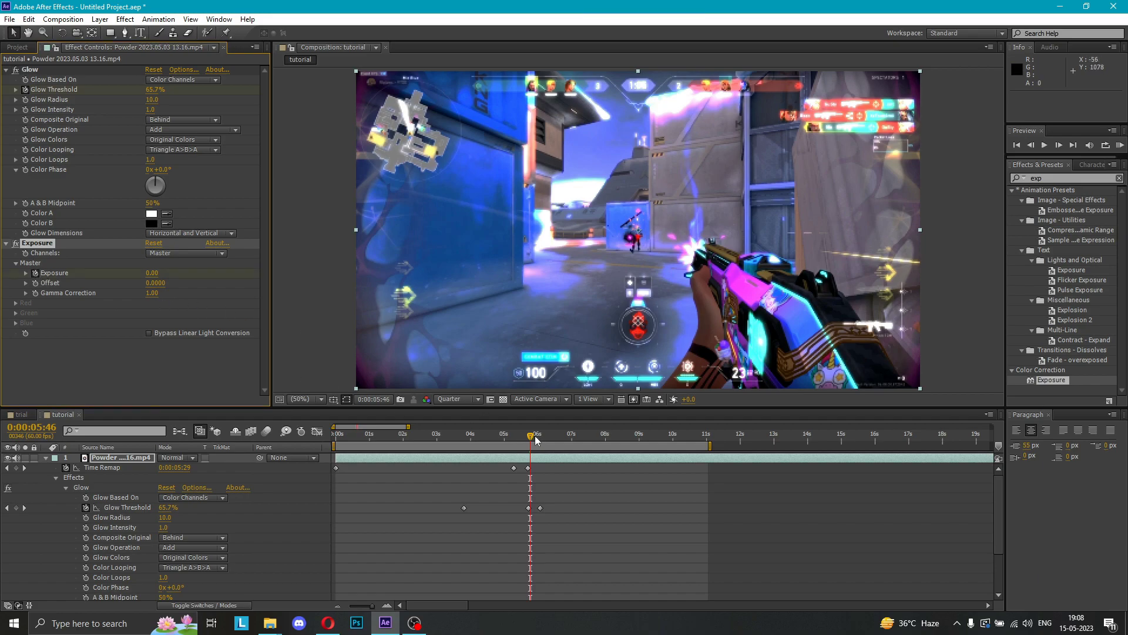
# - Add master Exposure keyframes of -0.56 at 0:00:05:18 and 0 at 0:00:05:03
pyautogui.moveTo(531, 439); pyautogui.dragTo(514, 444)
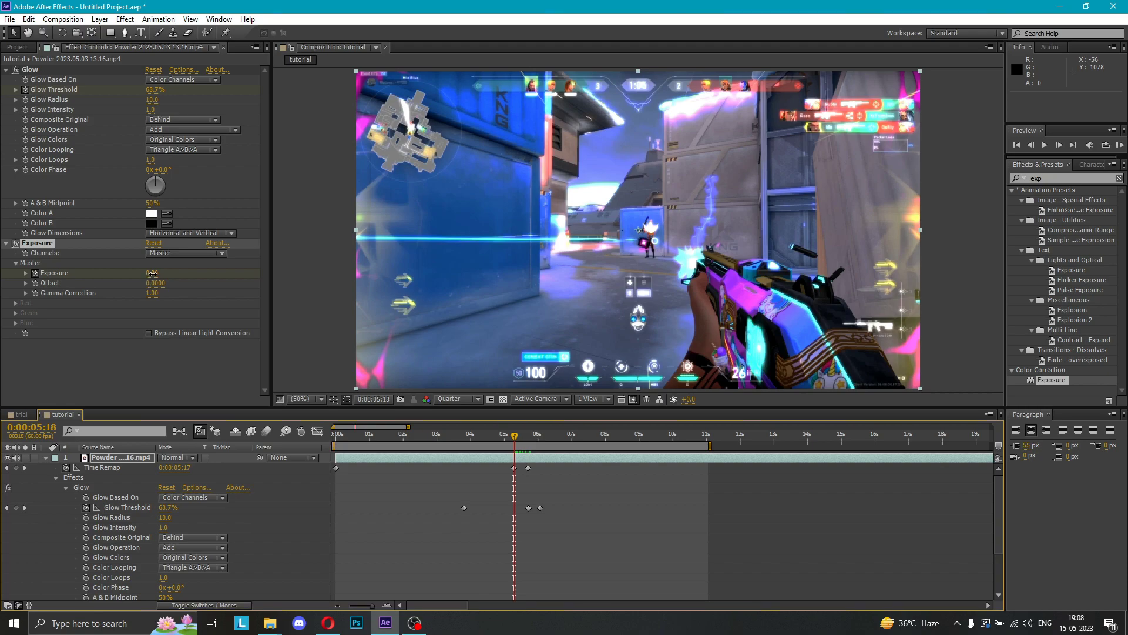
pyautogui.moveTo(172, 273); pyautogui.dragTo(115, 273)
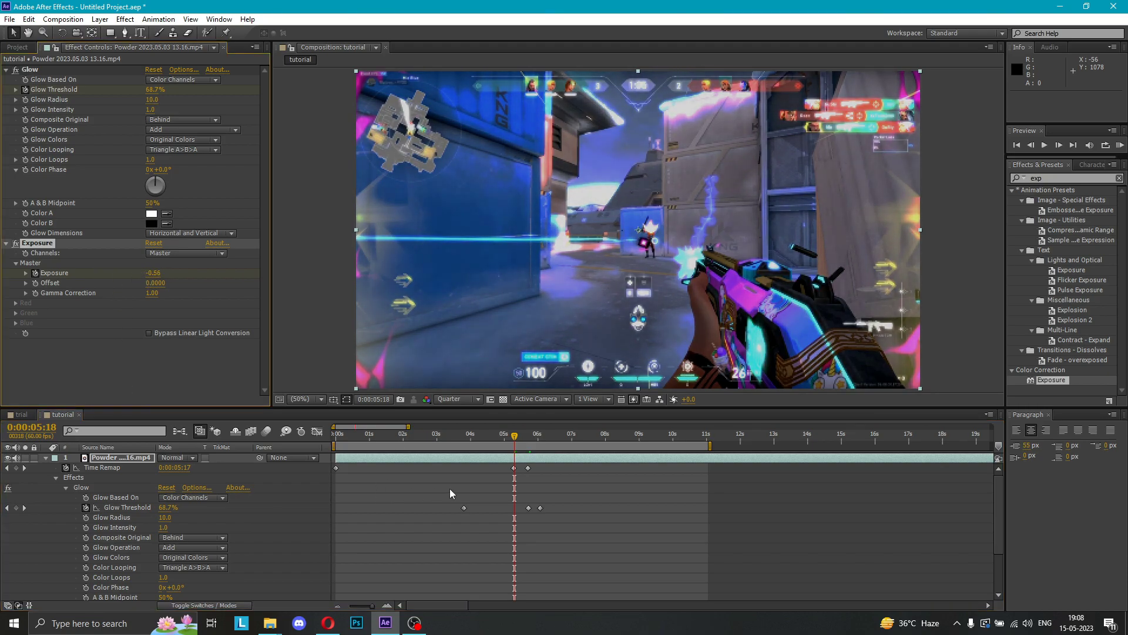
pyautogui.moveTo(516, 444); pyautogui.dragTo(506, 445)
pyautogui.scroll(-3, 64, 495)
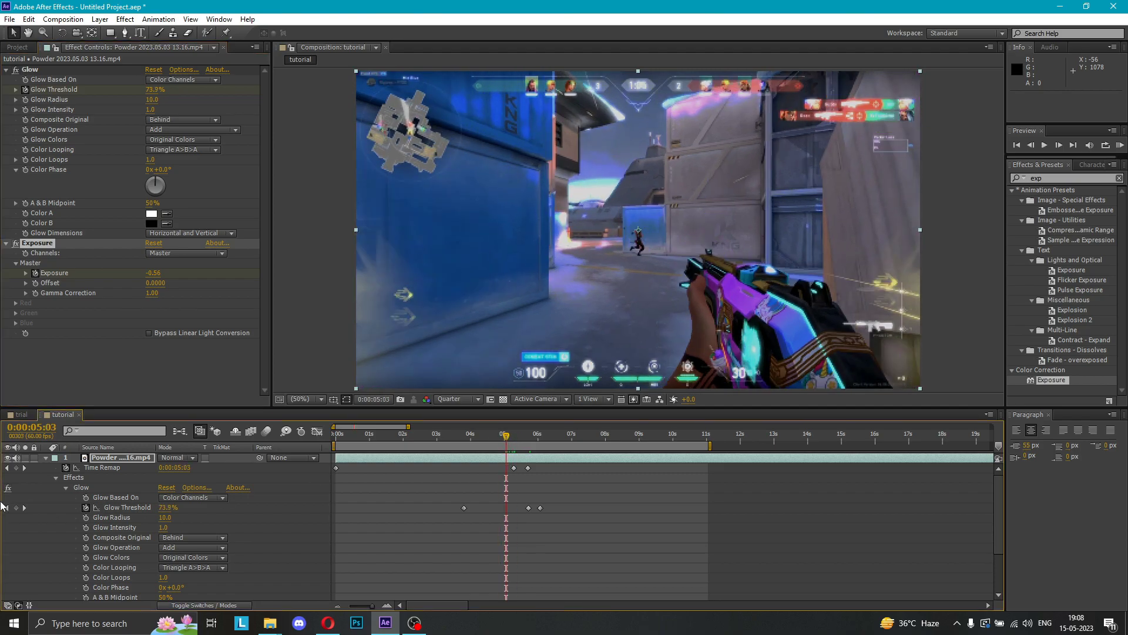
pyautogui.scroll(-1, 75, 523)
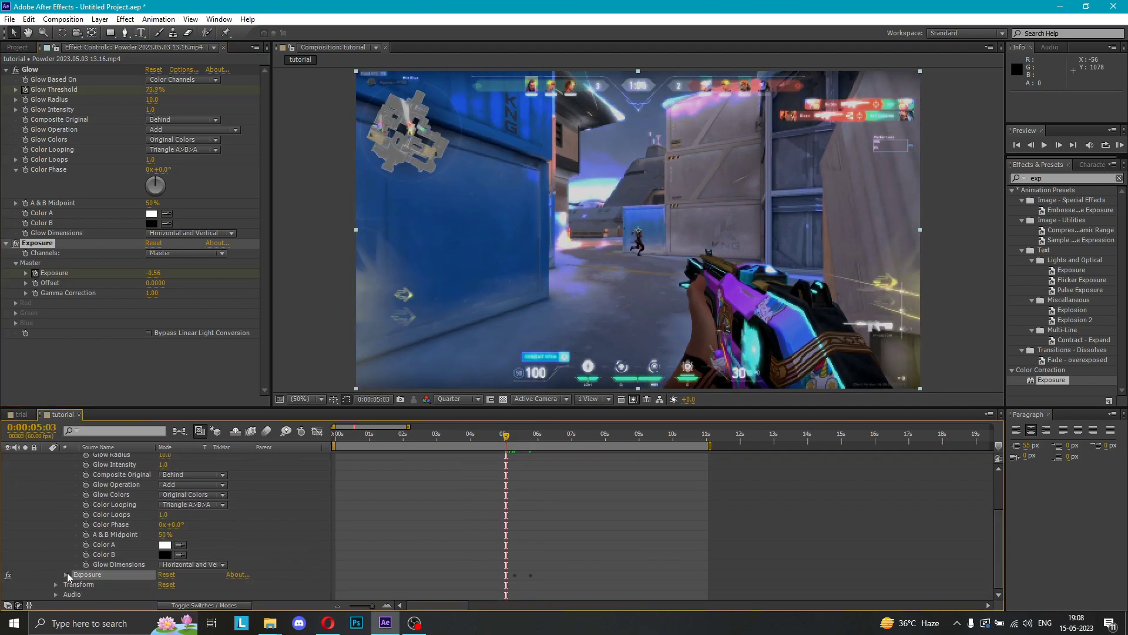
pyautogui.click(65, 574)
pyautogui.scroll(-3, 65, 573)
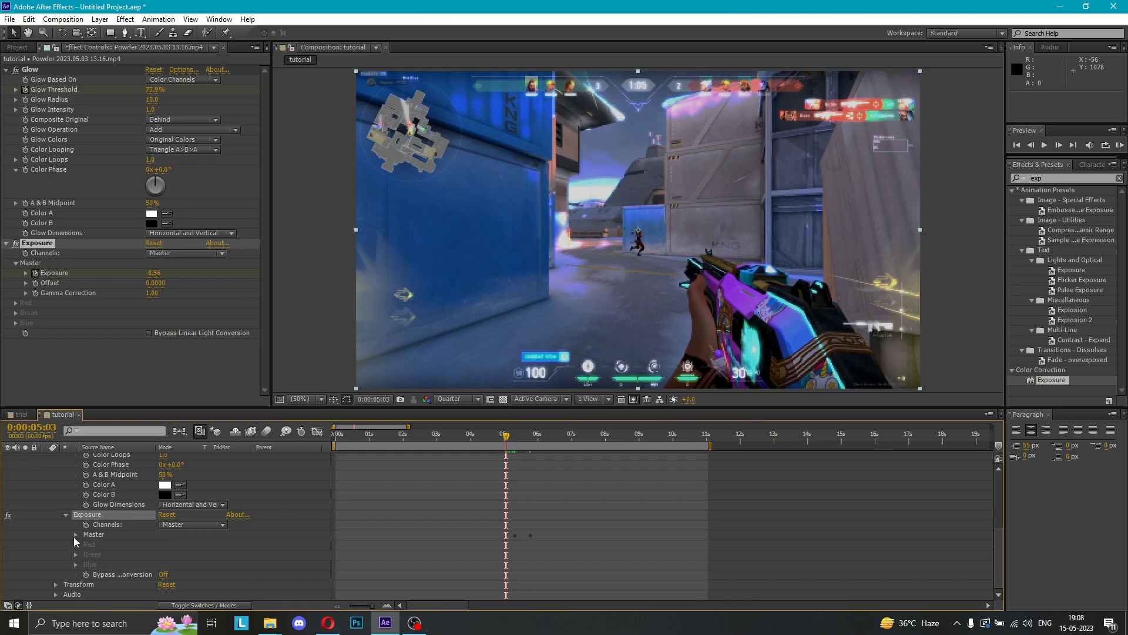
pyautogui.click(75, 535)
pyautogui.click(16, 544)
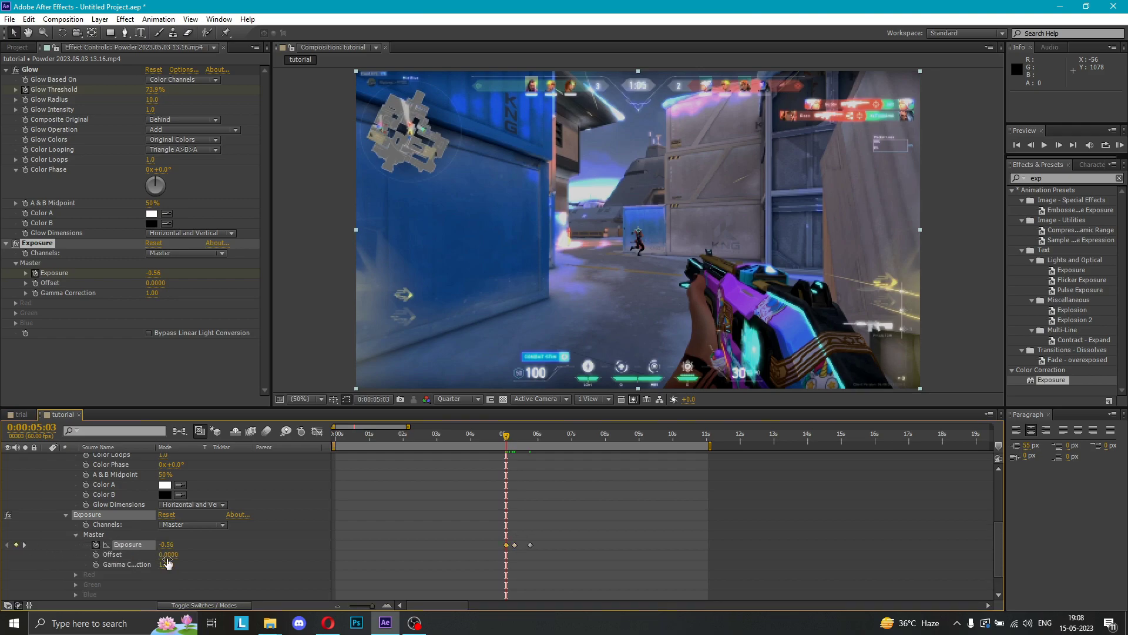
pyautogui.click(168, 544)
pyautogui.write('0')
pyautogui.press('Return')
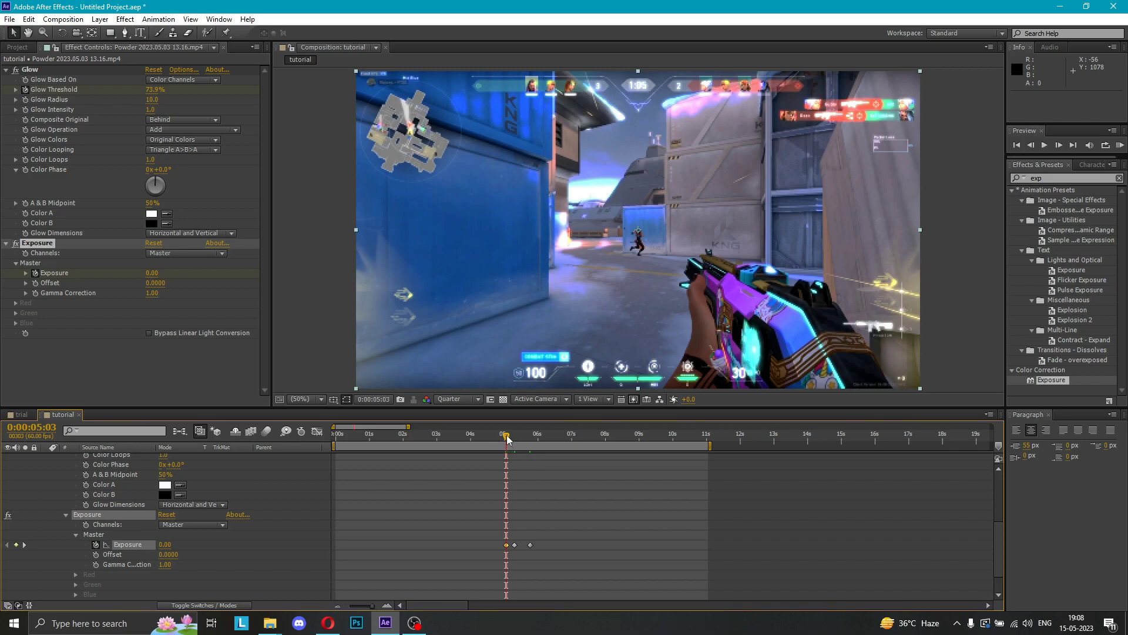
# - Try an extra Exposure keyframe at 0:00:06:10 and delete it
pyautogui.moveTo(507, 442); pyautogui.dragTo(544, 441)
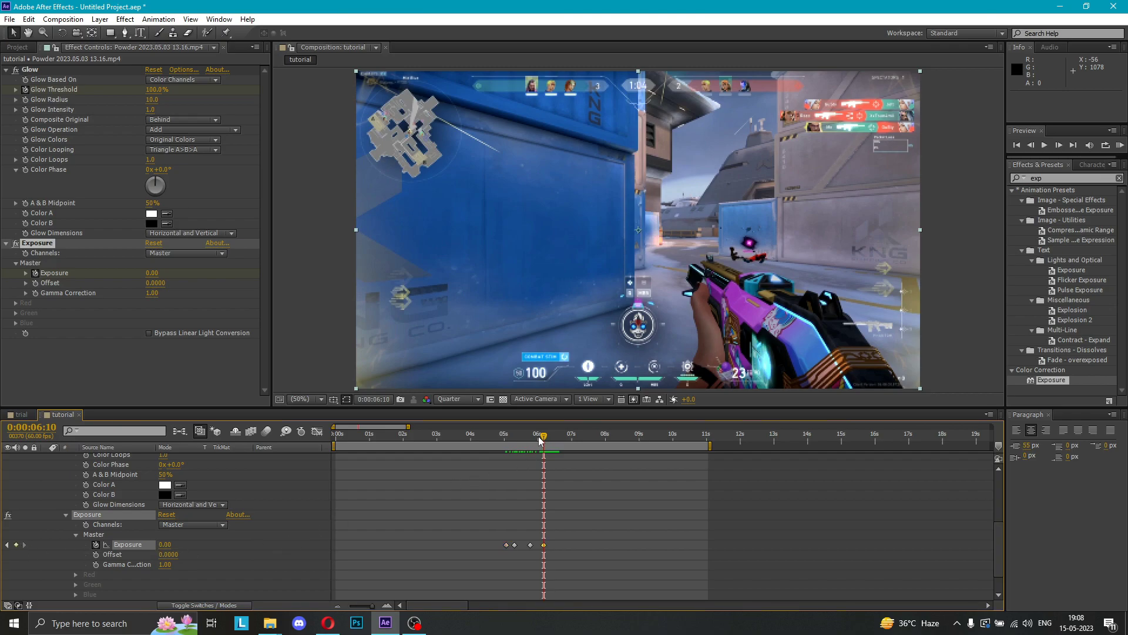
pyautogui.press('Delete')
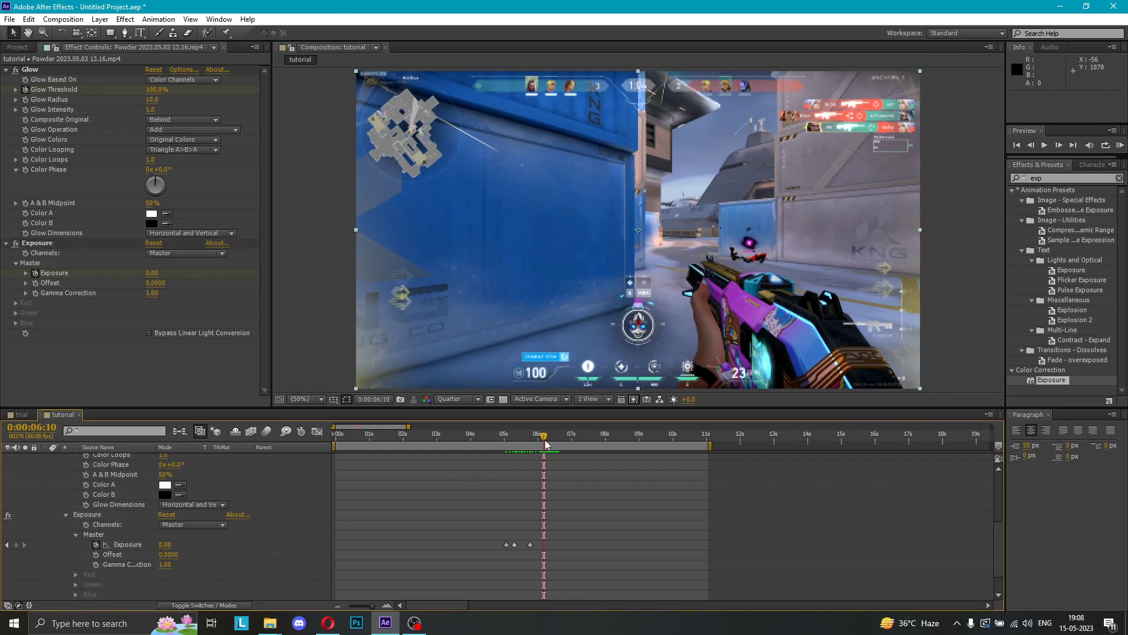
# - Move the current time to 0:00:05:42 and collapse the gameplay clip's Effects group in the timeline
pyautogui.moveTo(544, 439)
pyautogui.mouseDown()
pyautogui.moveTo(504, 439)
pyautogui.moveTo(527, 439)
pyautogui.mouseUp()
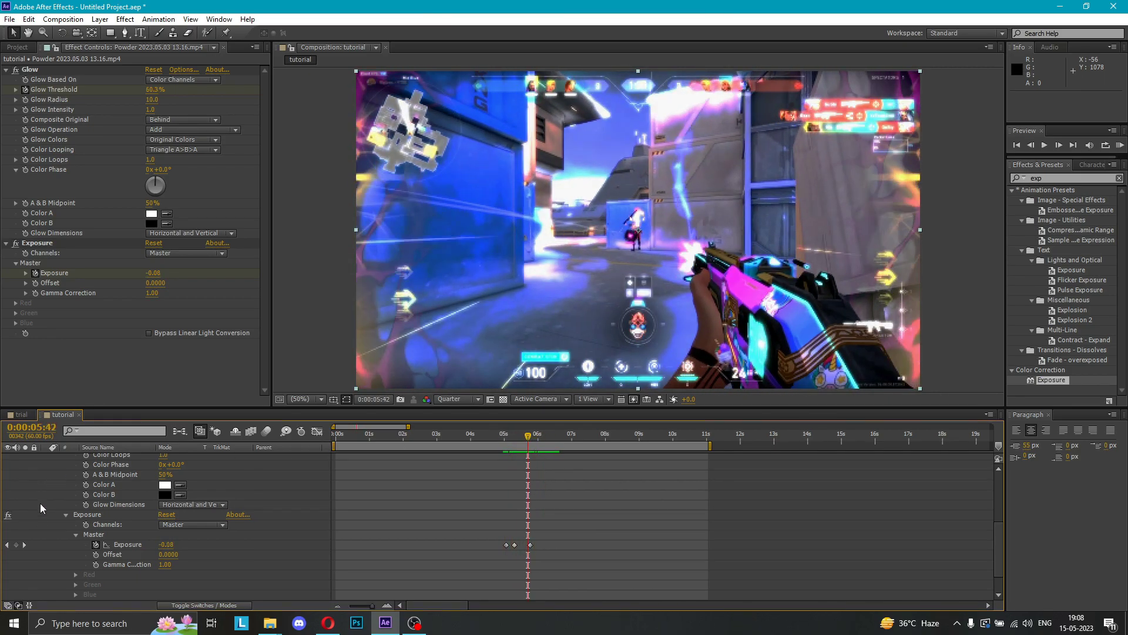
pyautogui.scroll(3, 59, 488)
pyautogui.scroll(2, 70, 472)
pyautogui.click(63, 485)
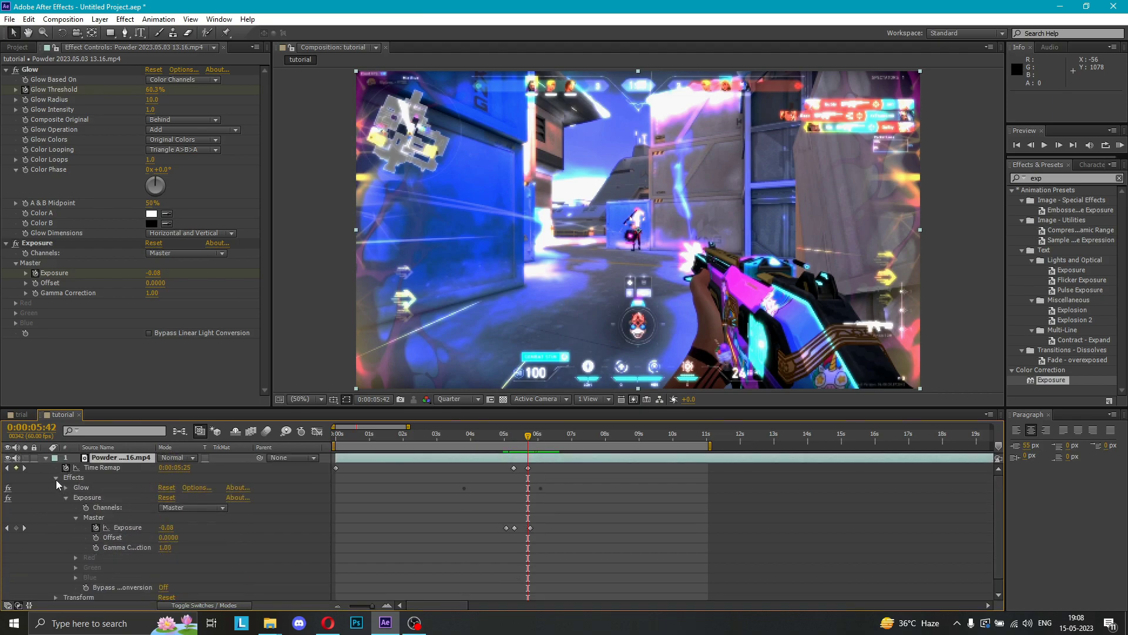
pyautogui.click(56, 478)
# - Search the effects for "card" and apply the Simulation effect Card Dance to the Powder gameplay clip
pyautogui.click(1046, 179)
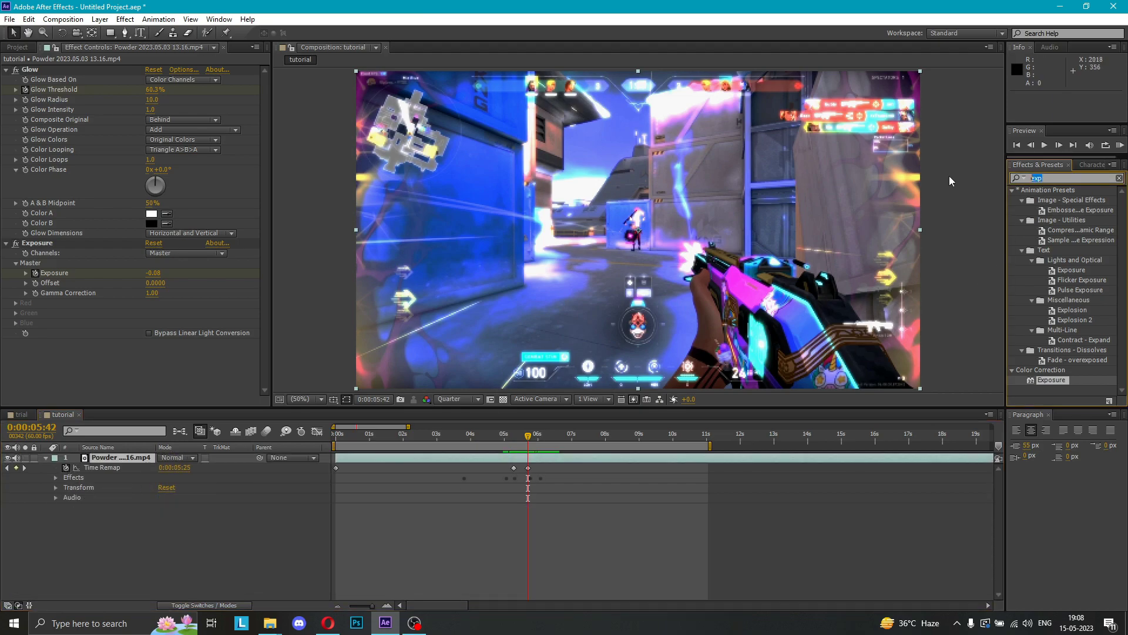
pyautogui.write('card')
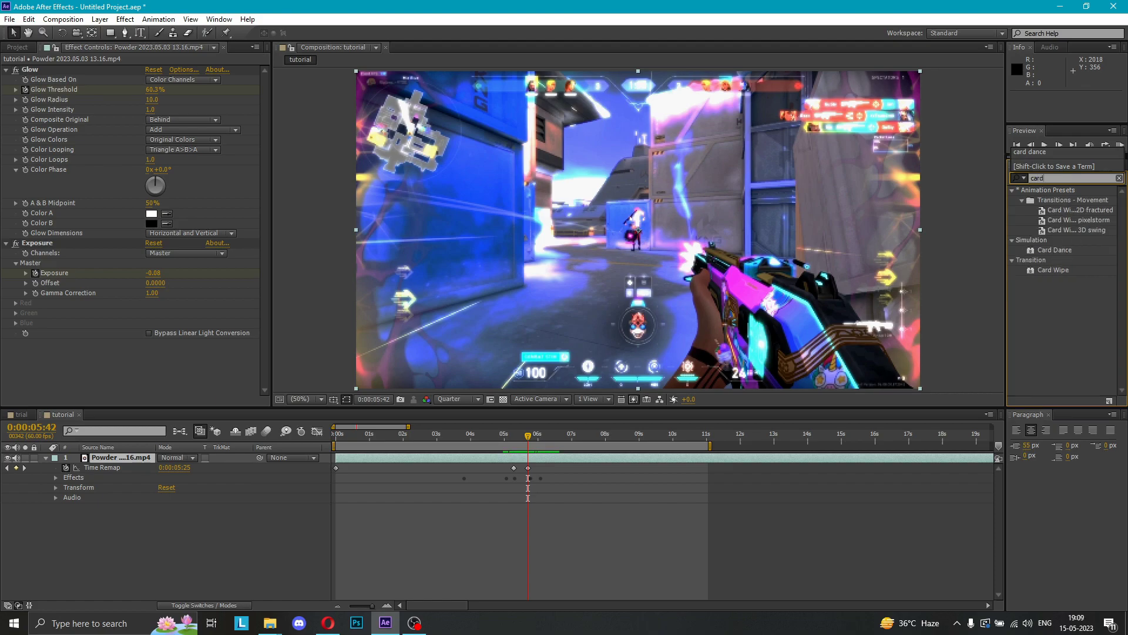
pyautogui.click(1063, 272)
pyautogui.click(1063, 248)
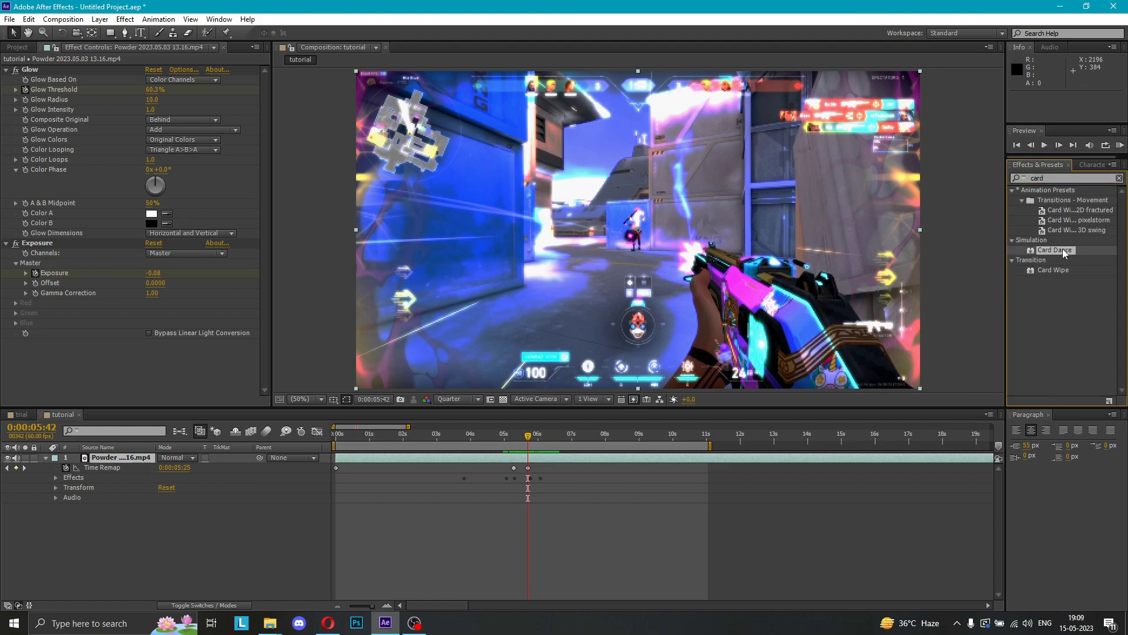
pyautogui.moveTo(1062, 249); pyautogui.dragTo(533, 457)
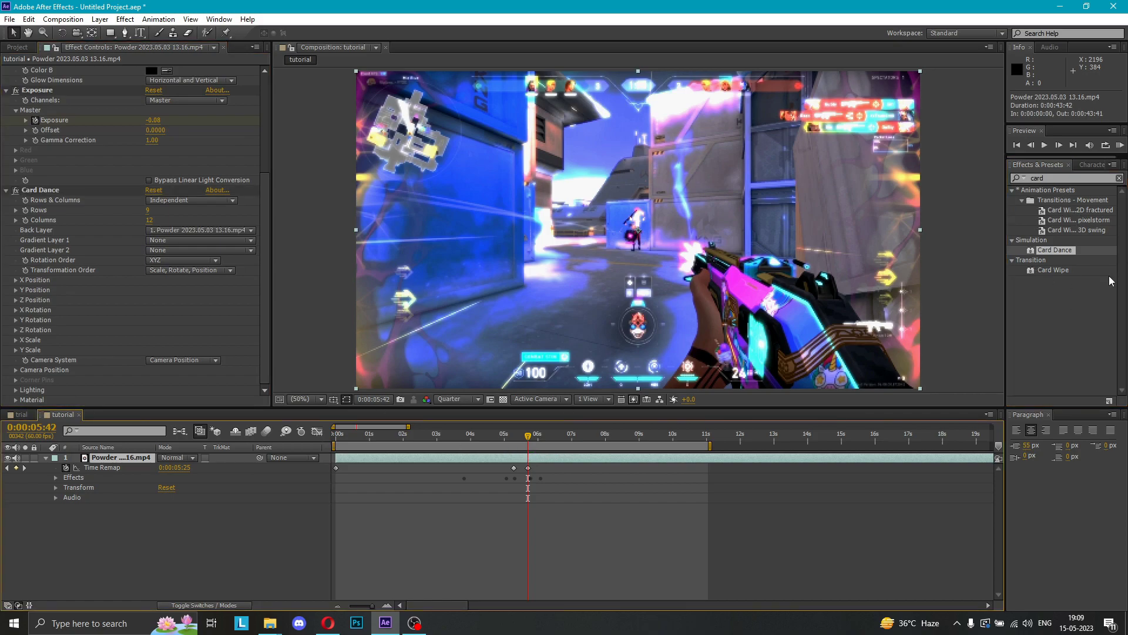
# - Reapply Card Dance to the clip with the time at 0:00:03:49 and set Gradient Layers 1 and 2 to the Powder clip
pyautogui.moveTo(529, 439); pyautogui.dragTo(508, 439)
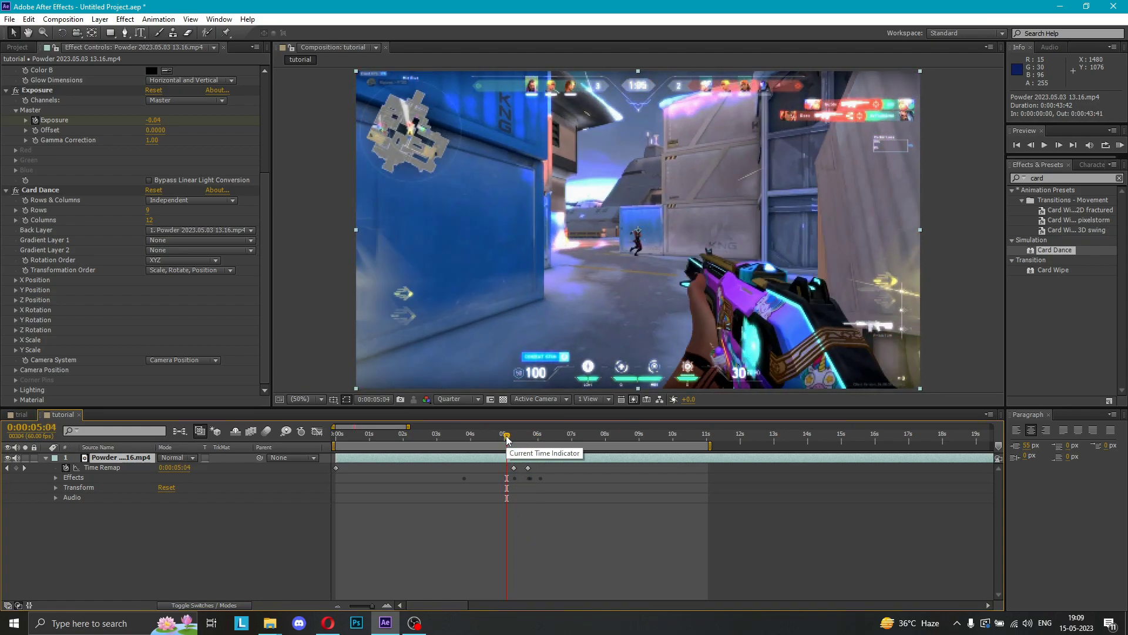
pyautogui.moveTo(506, 438); pyautogui.dragTo(464, 445)
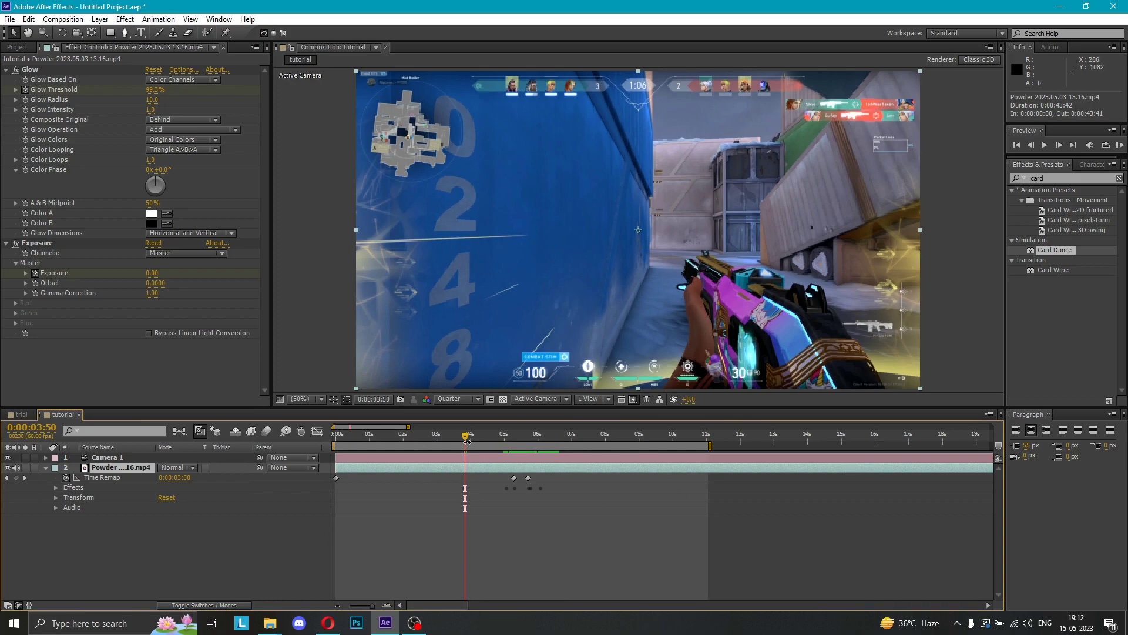
pyautogui.moveTo(467, 440)
pyautogui.mouseDown()
pyautogui.moveTo(506, 446)
pyautogui.moveTo(467, 445)
pyautogui.mouseUp()
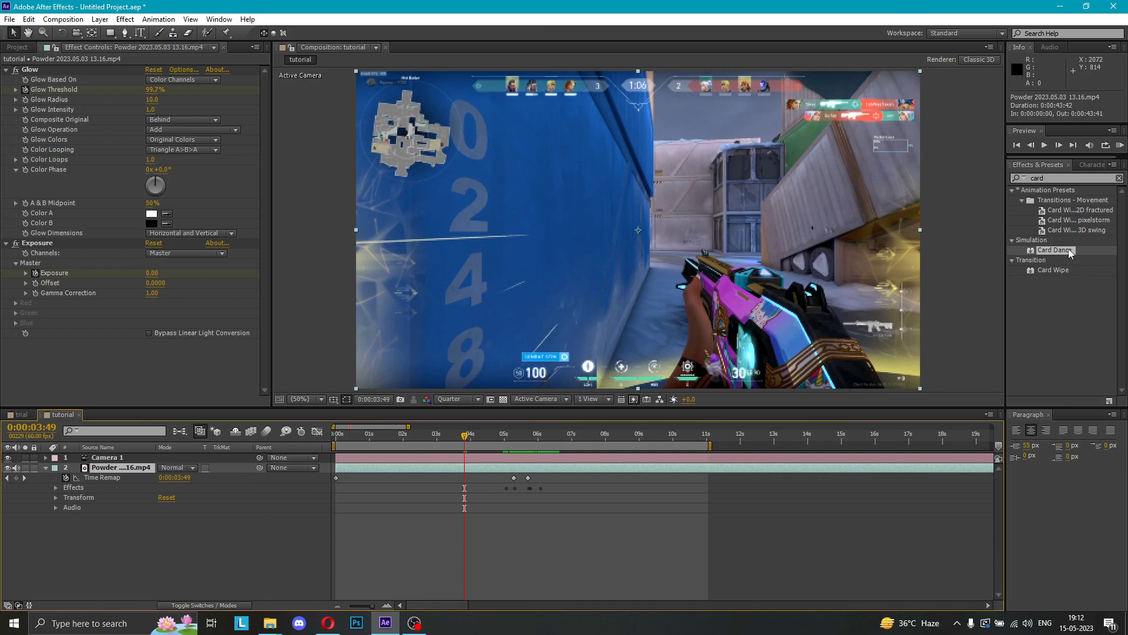
pyautogui.moveTo(1068, 248); pyautogui.dragTo(548, 467)
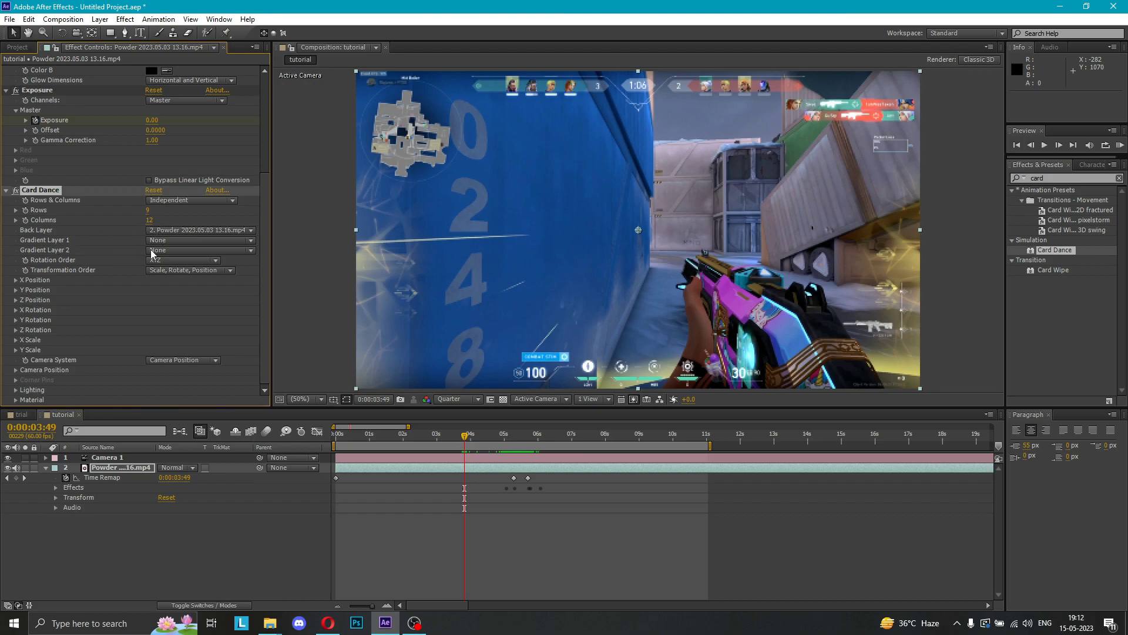
pyautogui.click(172, 241)
pyautogui.click(174, 274)
pyautogui.click(192, 252)
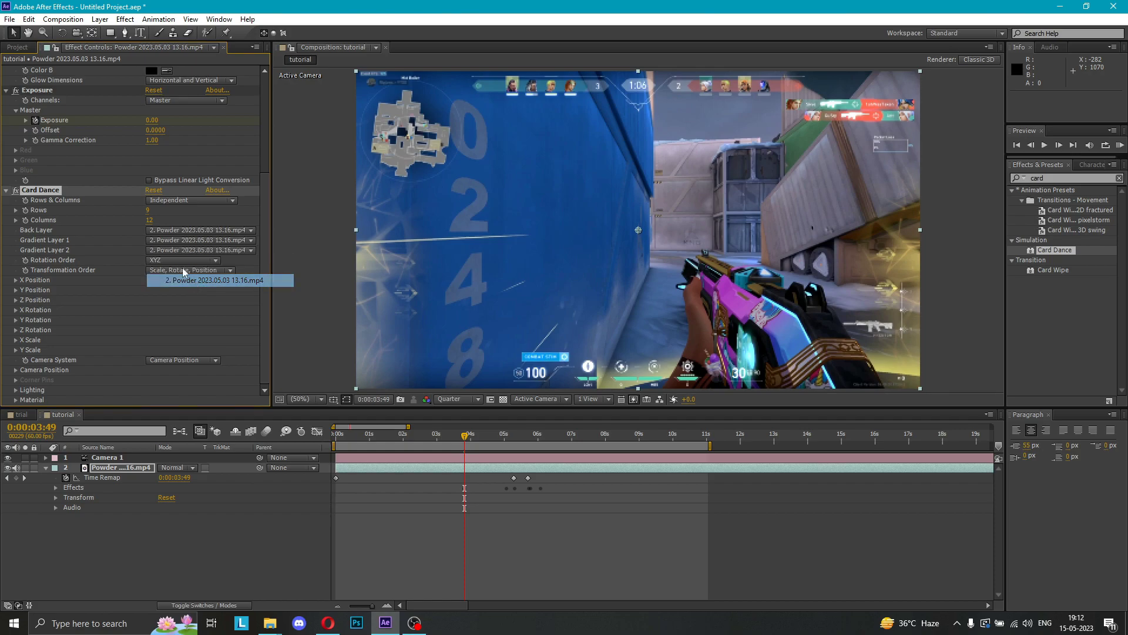
pyautogui.click(183, 276)
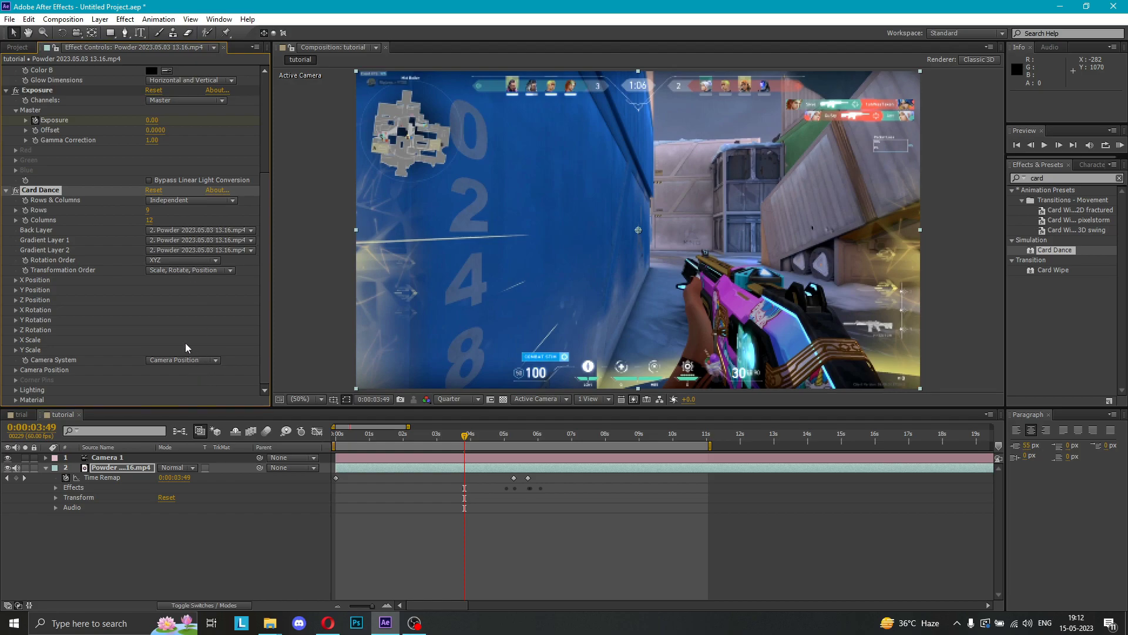
pyautogui.rightClick(871, 559)
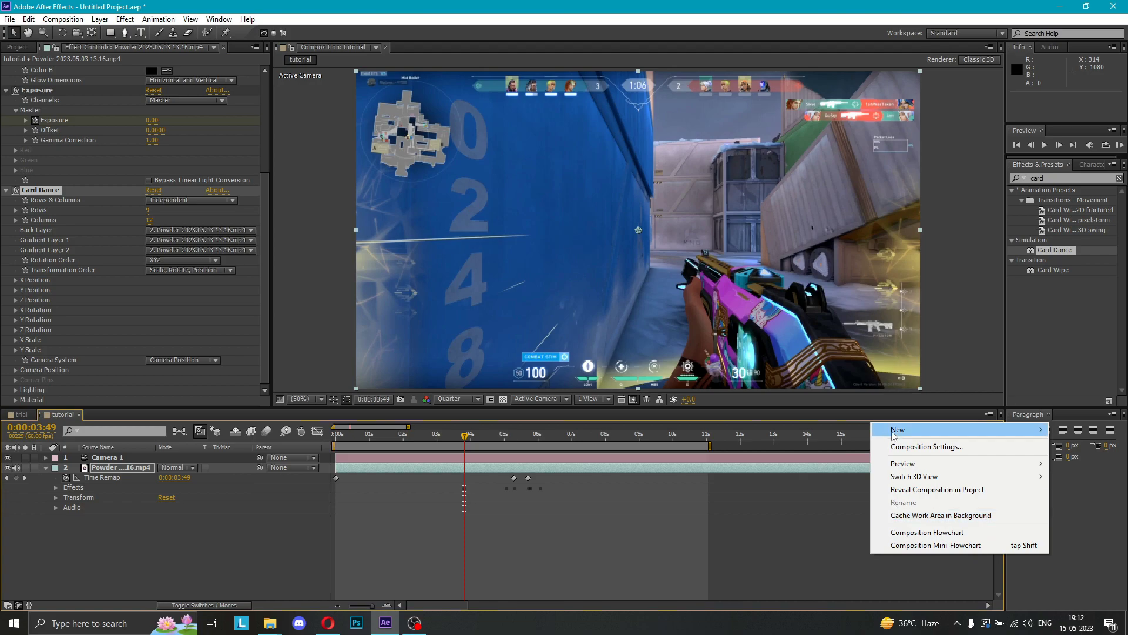
pyautogui.moveTo(881, 429)
pyautogui.click(775, 485)
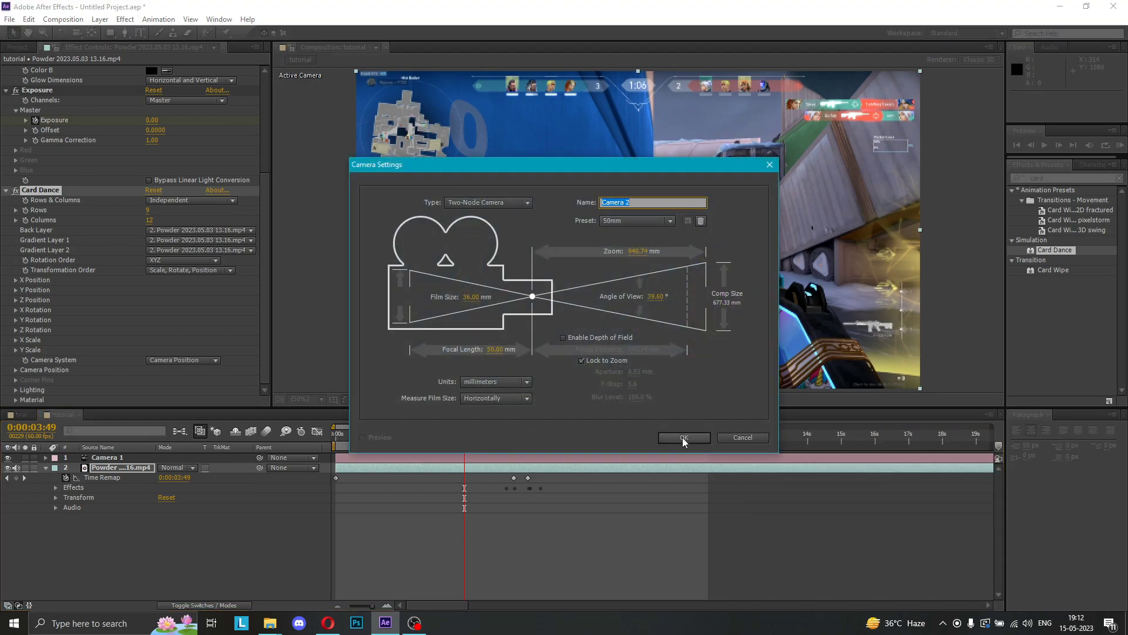
pyautogui.click(769, 165)
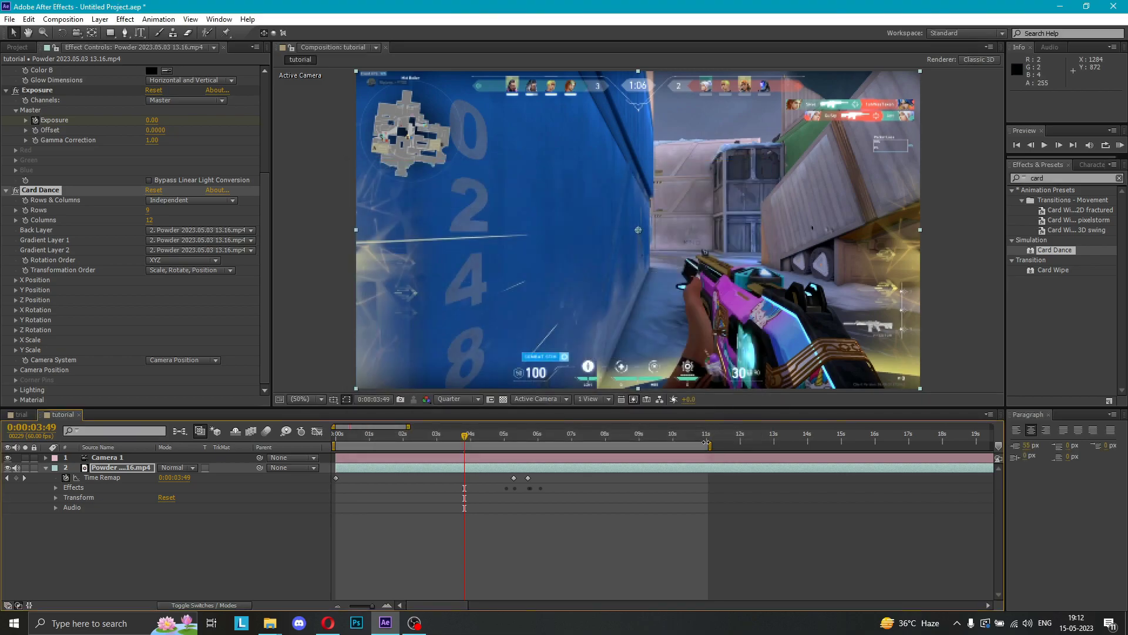
# - Set the Camera System of the clip's Card Dance effect to Comp Camera
pyautogui.click(644, 457)
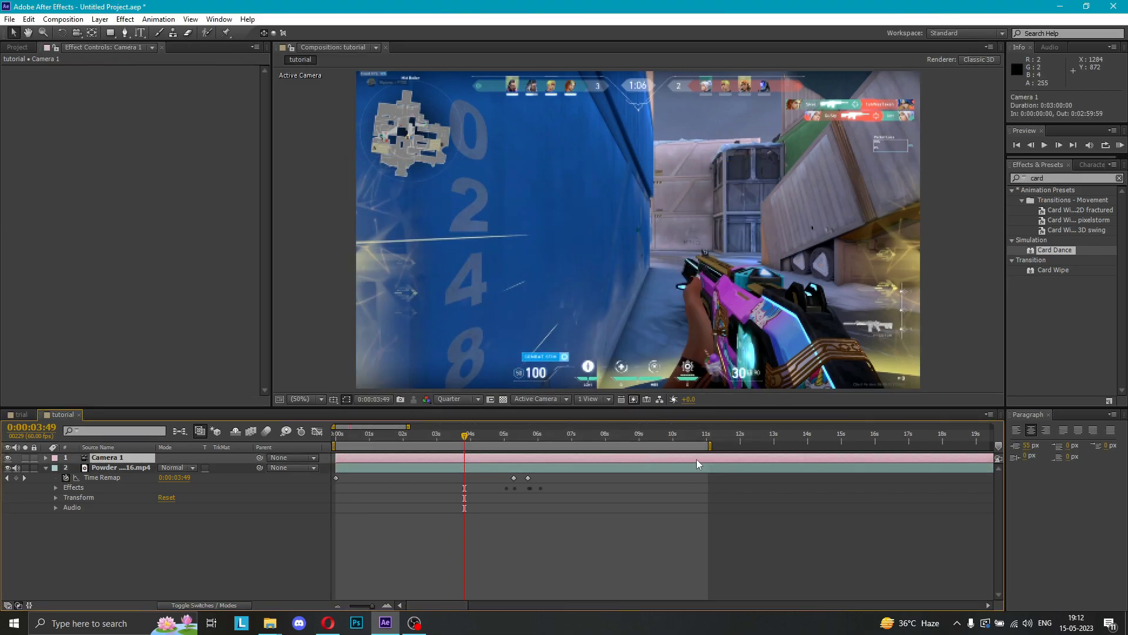
pyautogui.click(528, 467)
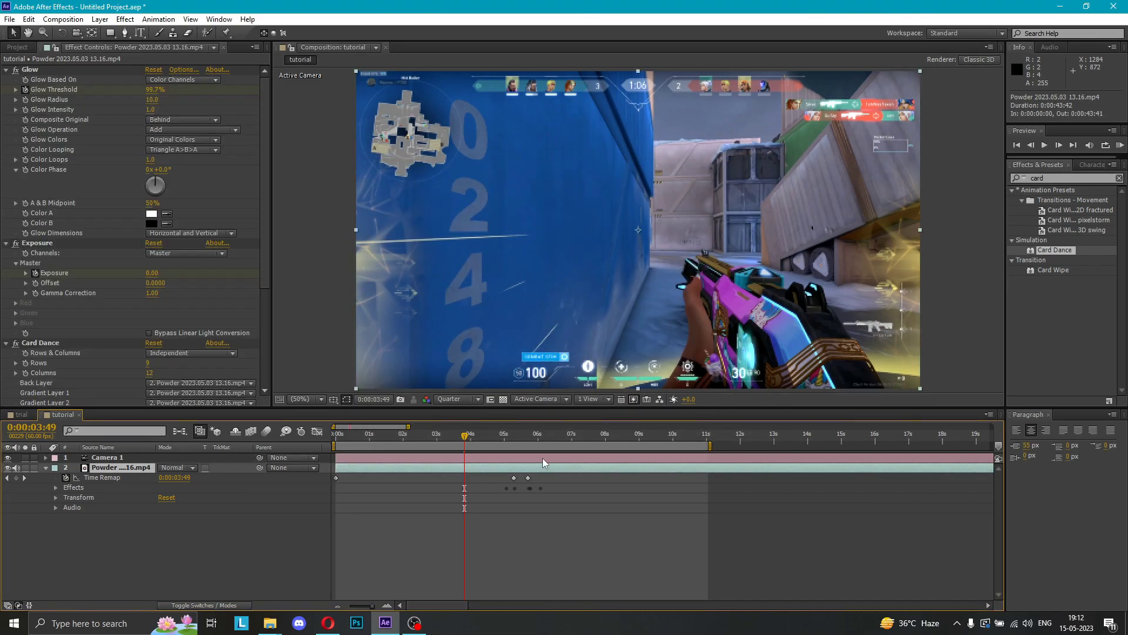
pyautogui.scroll(-3, 132, 186)
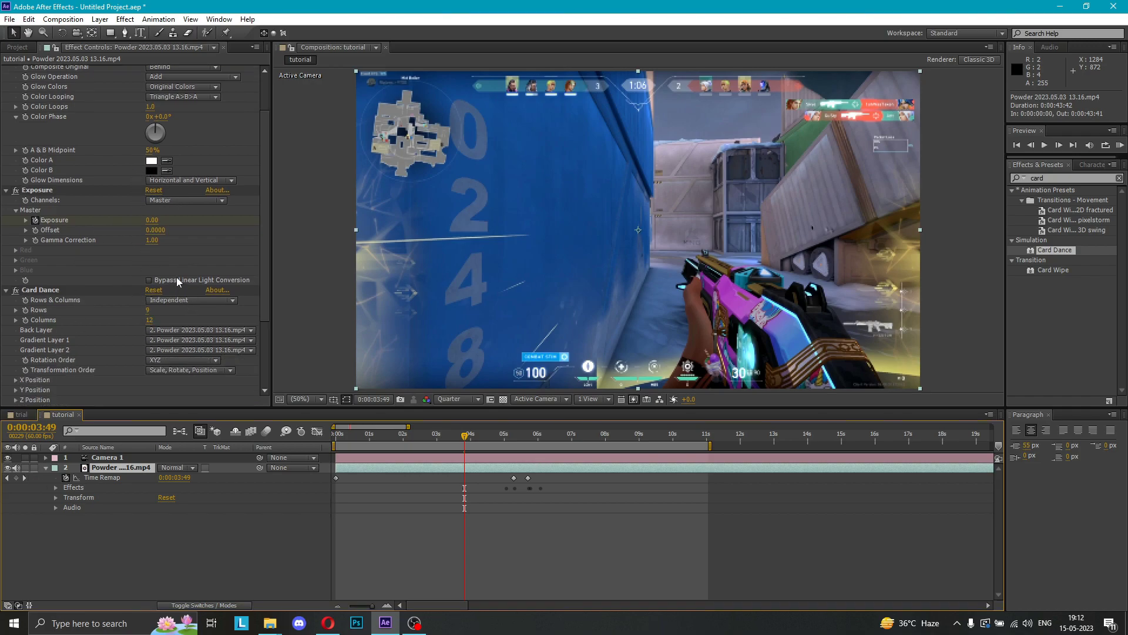
pyautogui.scroll(-6, 188, 298)
pyautogui.click(196, 357)
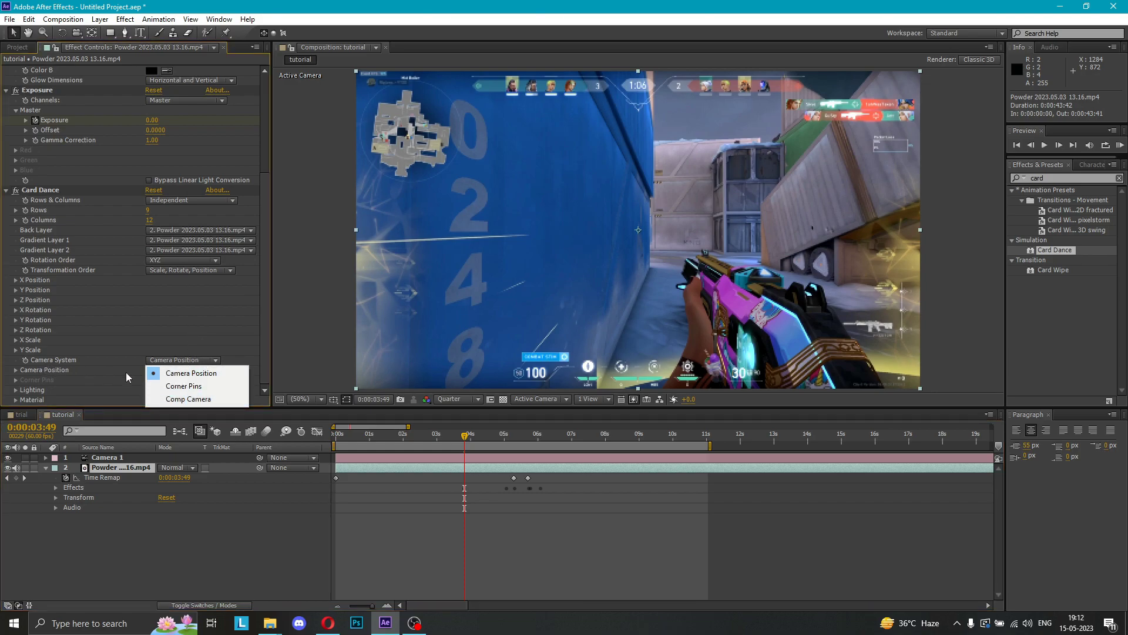
pyautogui.click(188, 399)
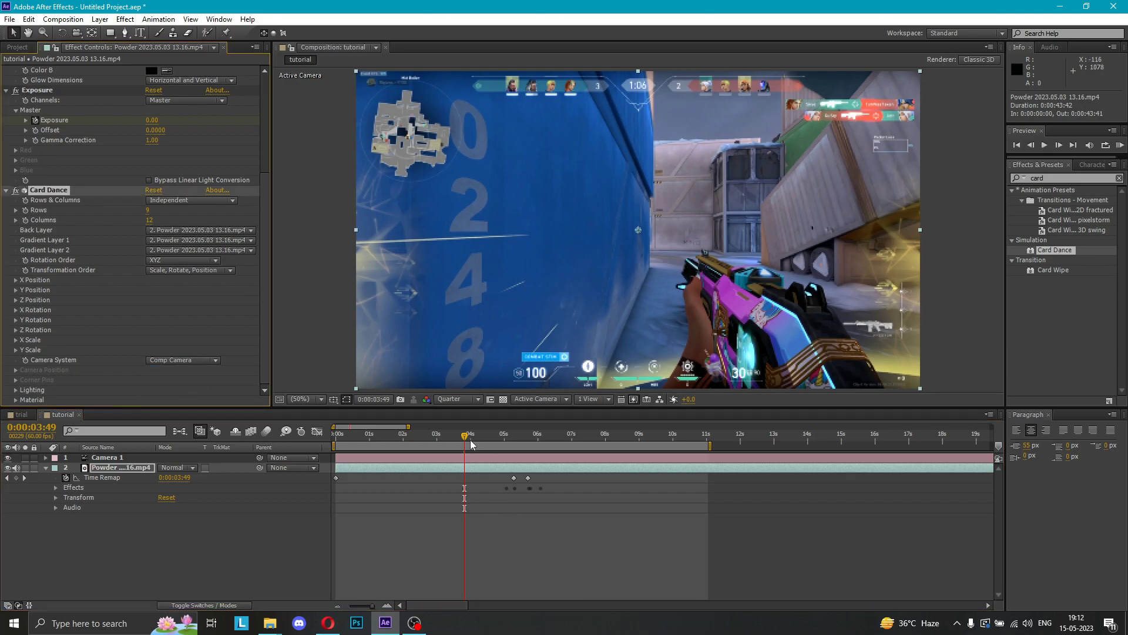
# - Move the current time to 0:00:05:17 and set Card Dance's Z Position Source to Intensity 1
pyautogui.moveTo(471, 444); pyautogui.dragTo(514, 435)
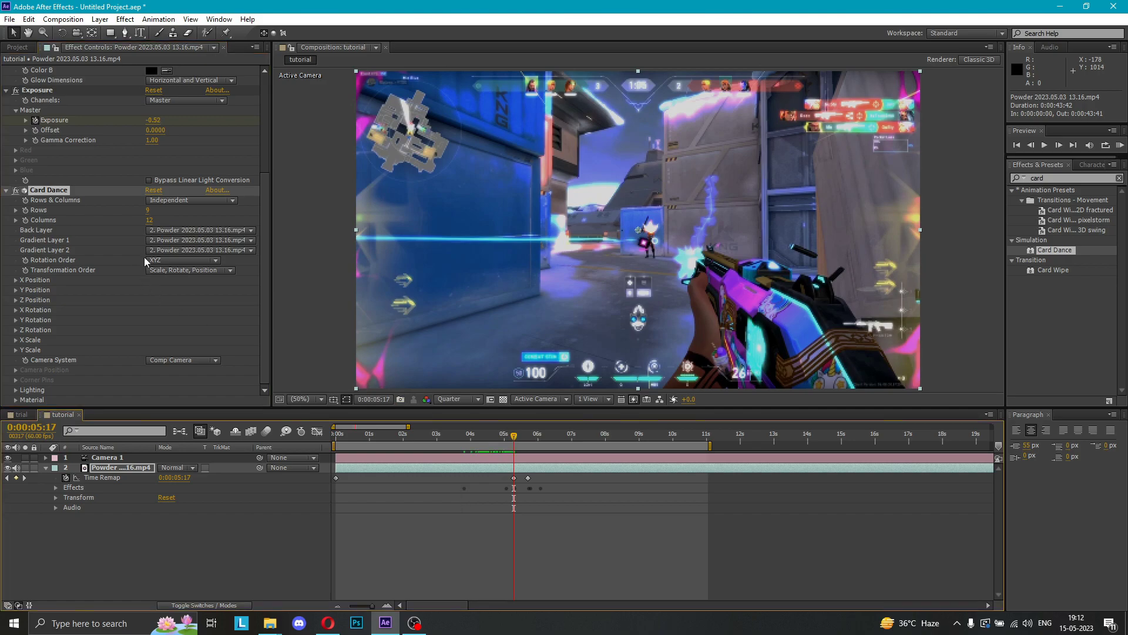
pyautogui.click(16, 300)
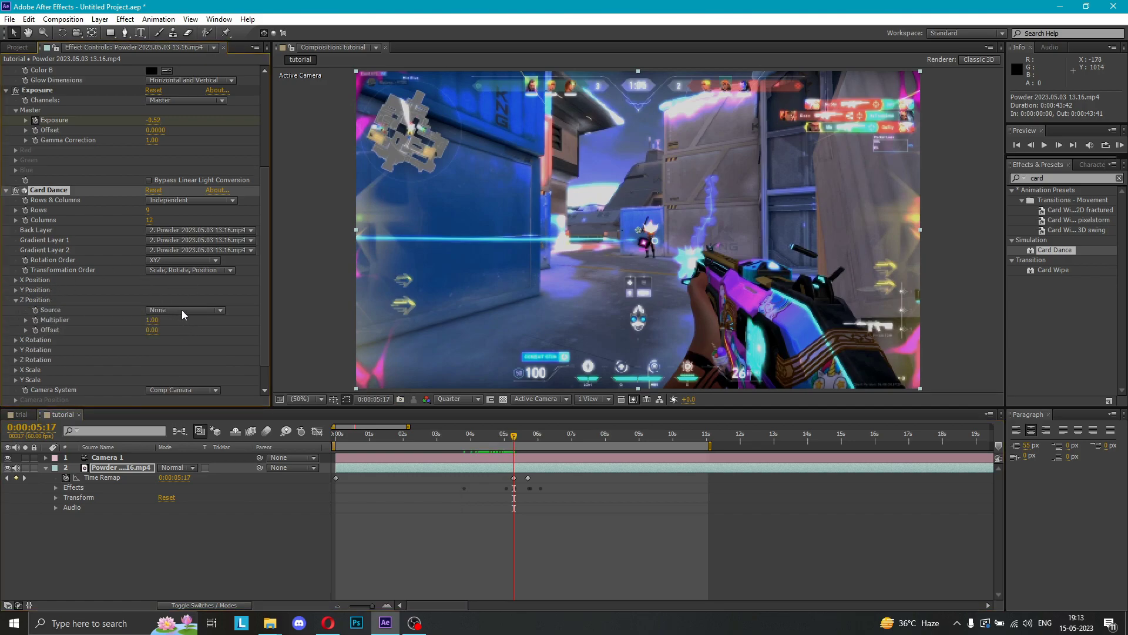
pyautogui.click(182, 311)
pyautogui.click(193, 336)
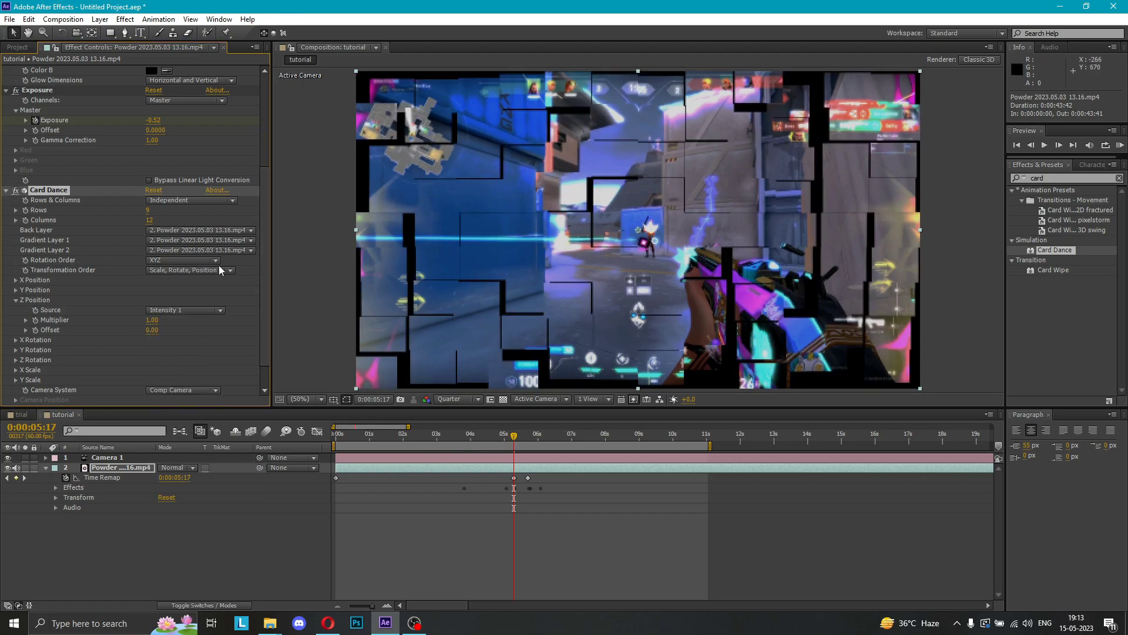
# - Set Card Dance's Rows and Columns to 250 each
pyautogui.click(149, 210)
pyautogui.write('250')
pyautogui.press('Return')
pyautogui.click(151, 221)
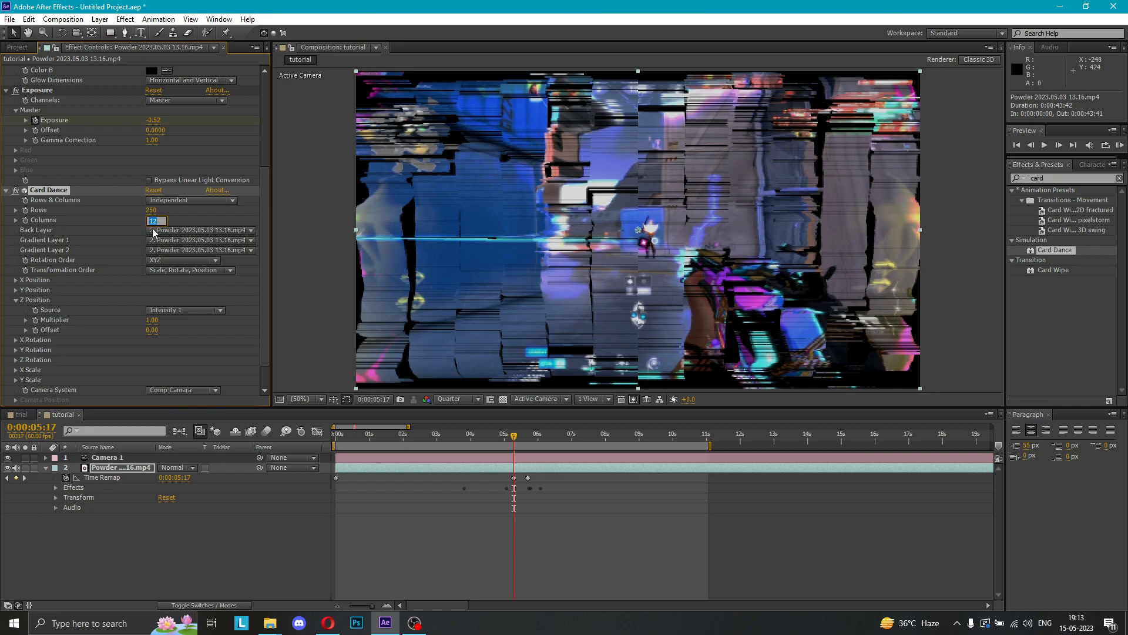
pyautogui.write('250')
pyautogui.press('Return')
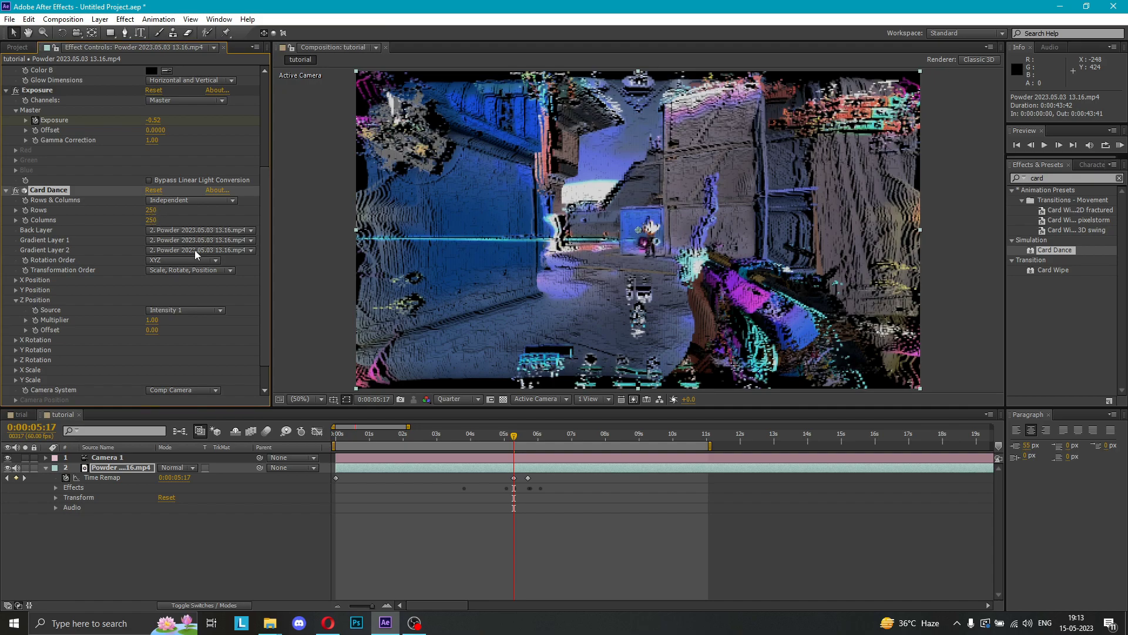
# - Move the current time to 0:00:04:59 and expand Card Dance's Z Position properties in the timeline, keeping Glow and Exposure collapsed
pyautogui.moveTo(520, 438); pyautogui.dragTo(505, 440)
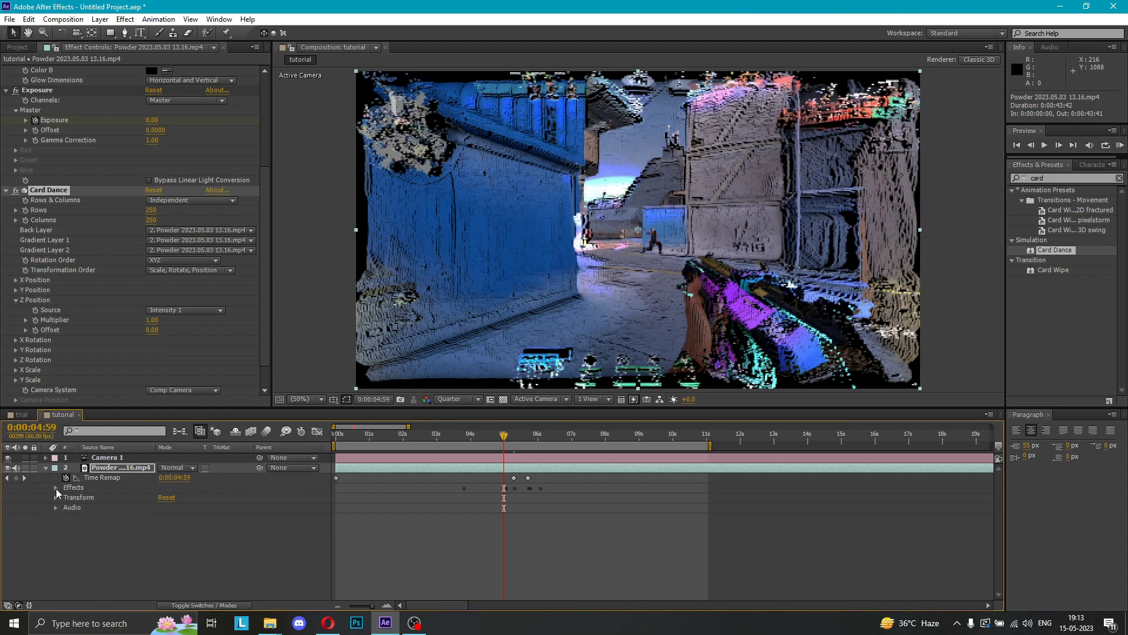
pyautogui.click(55, 487)
pyautogui.click(65, 484)
pyautogui.scroll(-1, 65, 486)
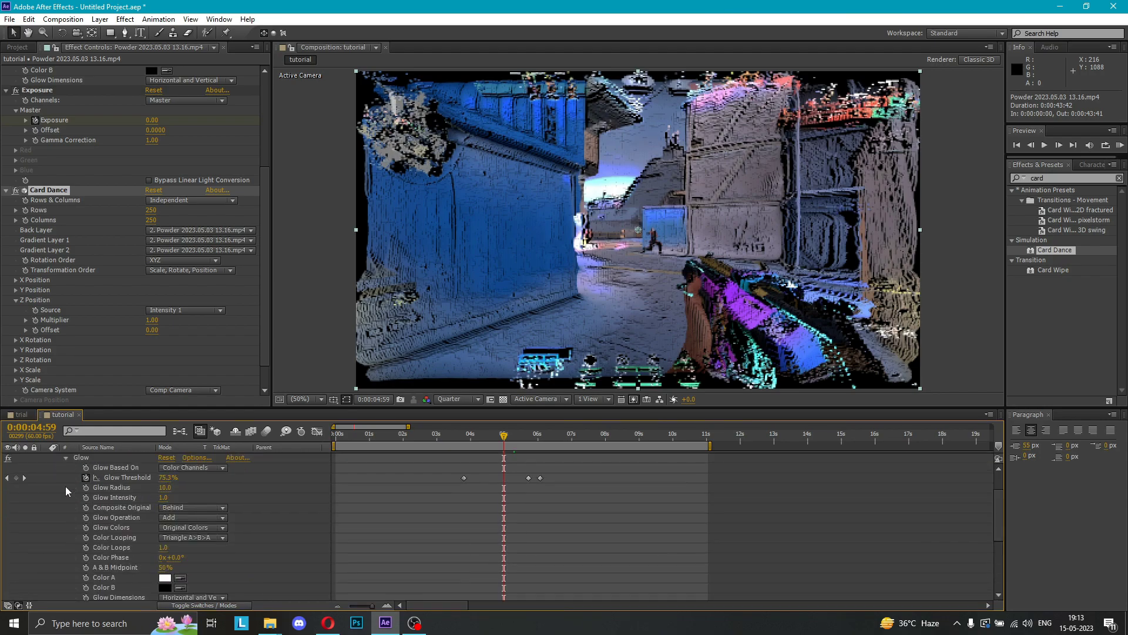
pyautogui.click(65, 457)
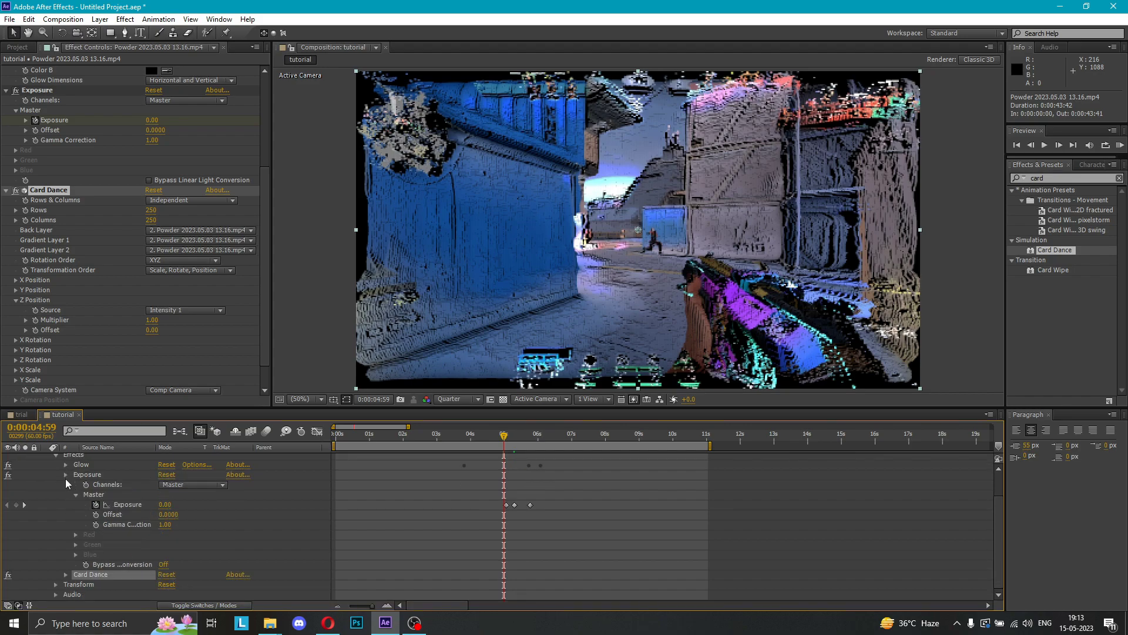
pyautogui.click(65, 475)
pyautogui.click(66, 484)
pyautogui.click(65, 515)
pyautogui.scroll(-1, 65, 517)
pyautogui.scroll(-3, 164, 520)
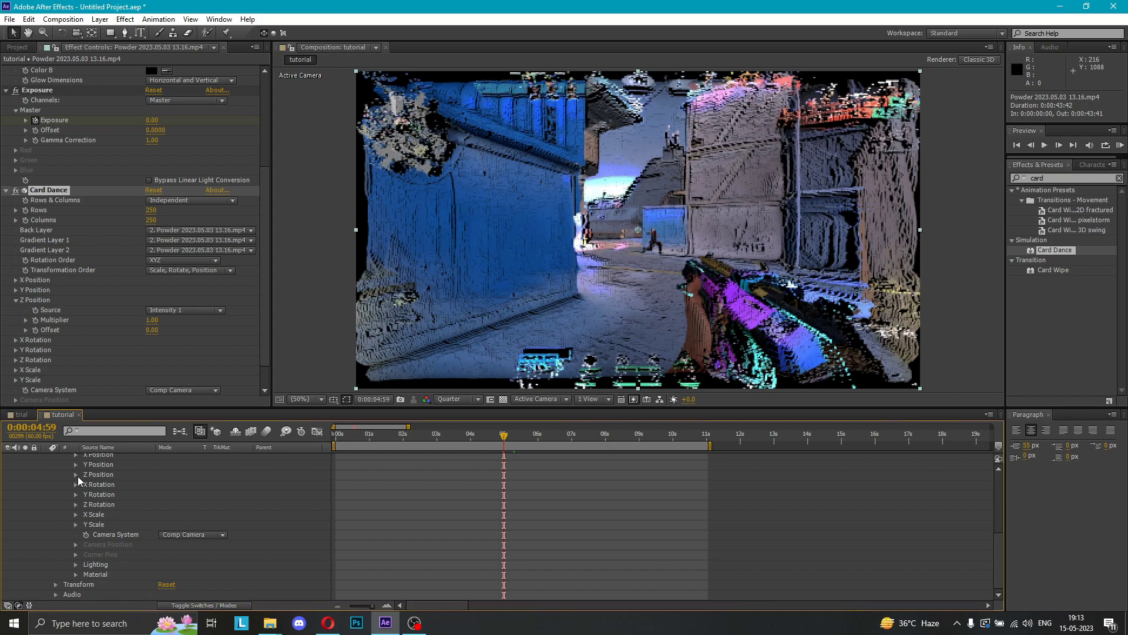
pyautogui.click(75, 475)
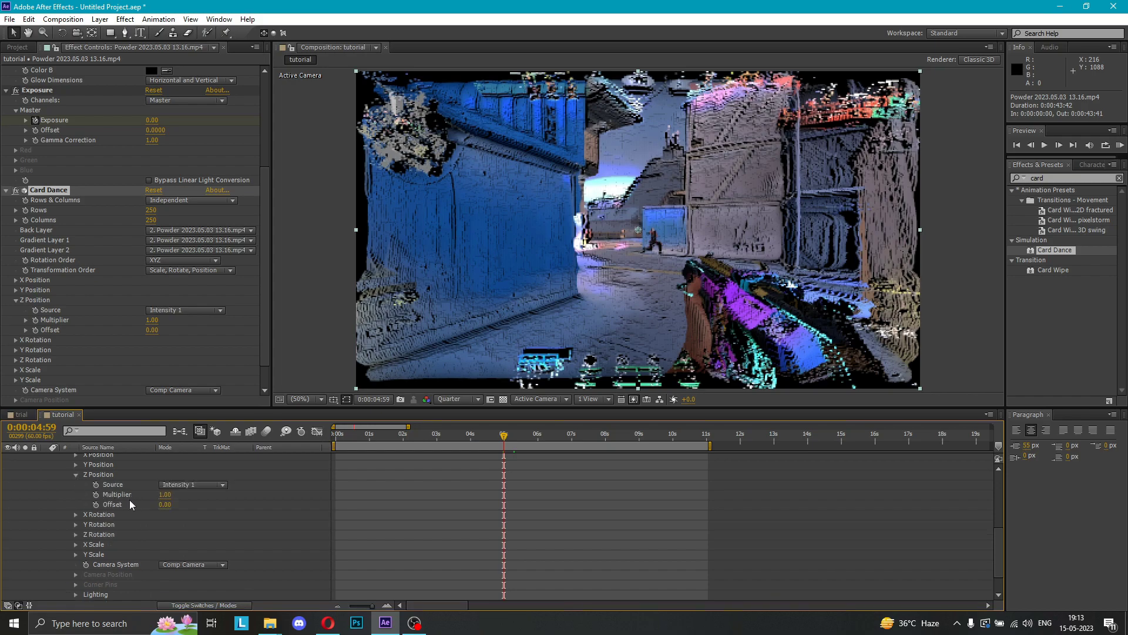
# - Set Card Dance's Z Position Multiplier to 2.40 and its Offset to -0.50
pyautogui.click(97, 494)
pyautogui.click(96, 494)
pyautogui.moveTo(165, 498); pyautogui.dragTo(173, 495)
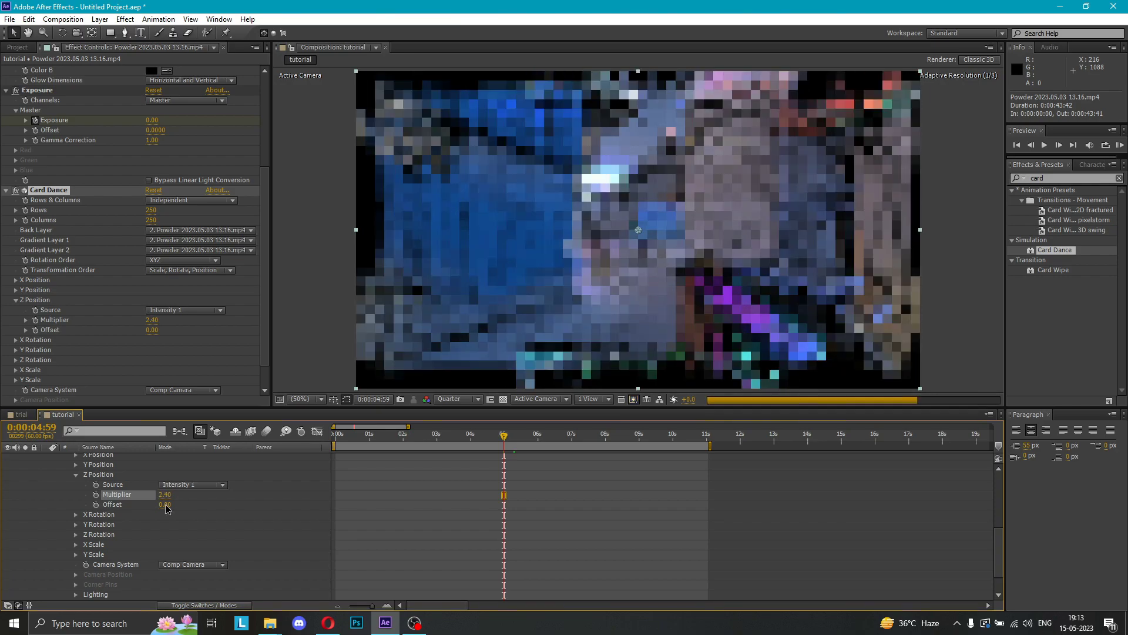
pyautogui.moveTo(165, 505); pyautogui.dragTo(259, 516)
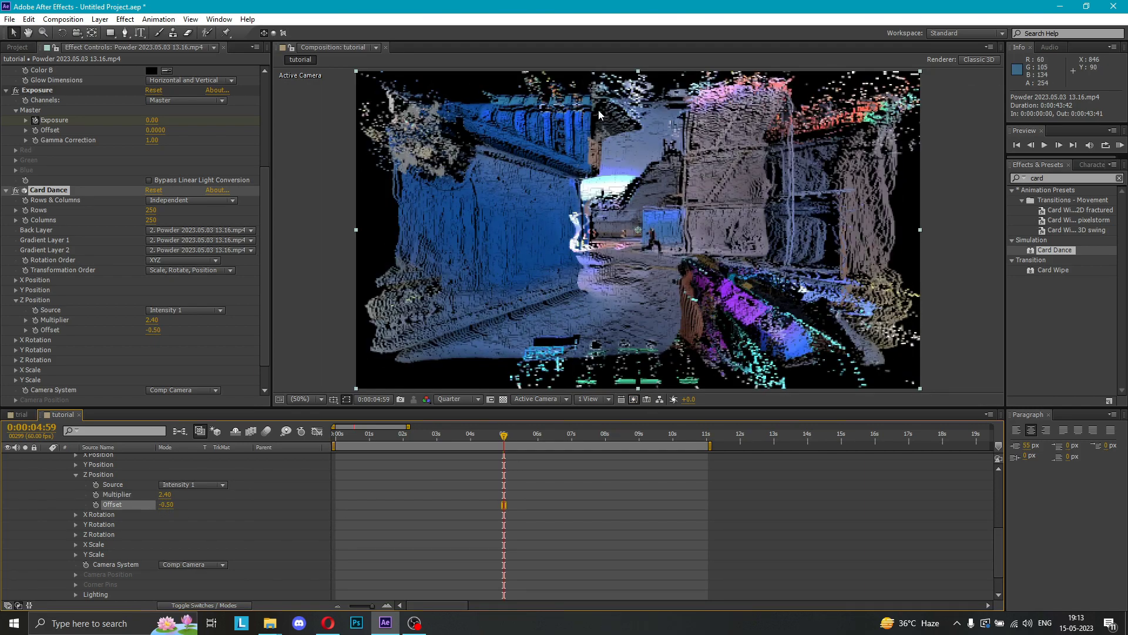
# - At 0:00:05:17, set Card Dance's Z Position Multiplier and Offset to 0 and enable keyframing for both
pyautogui.moveTo(999, 533); pyautogui.dragTo(995, 479)
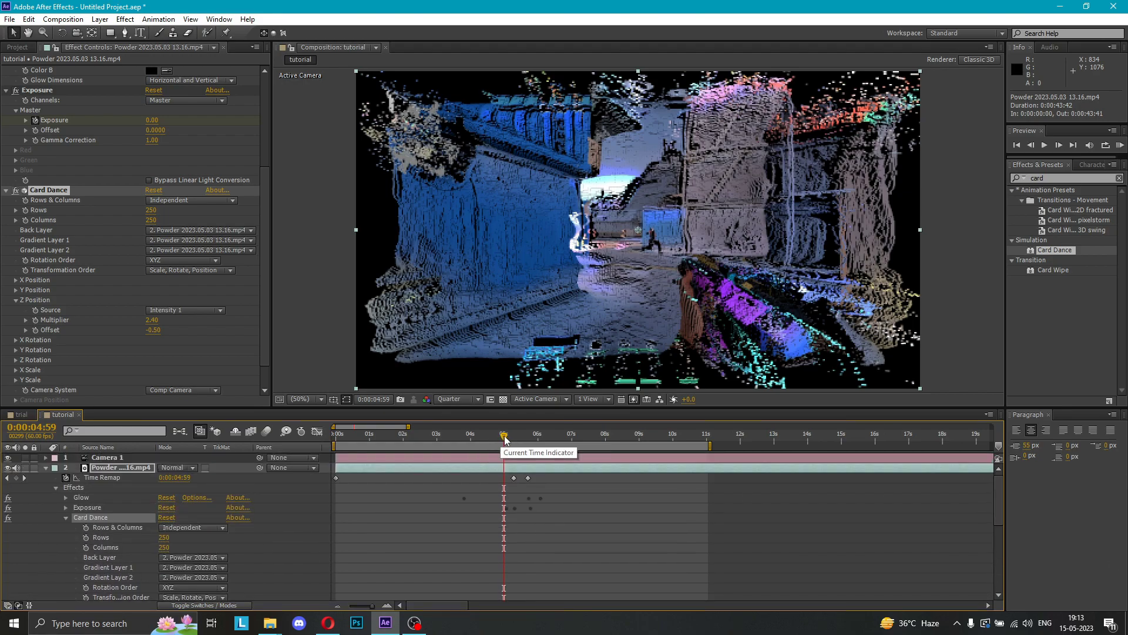
pyautogui.moveTo(510, 436); pyautogui.dragTo(515, 442)
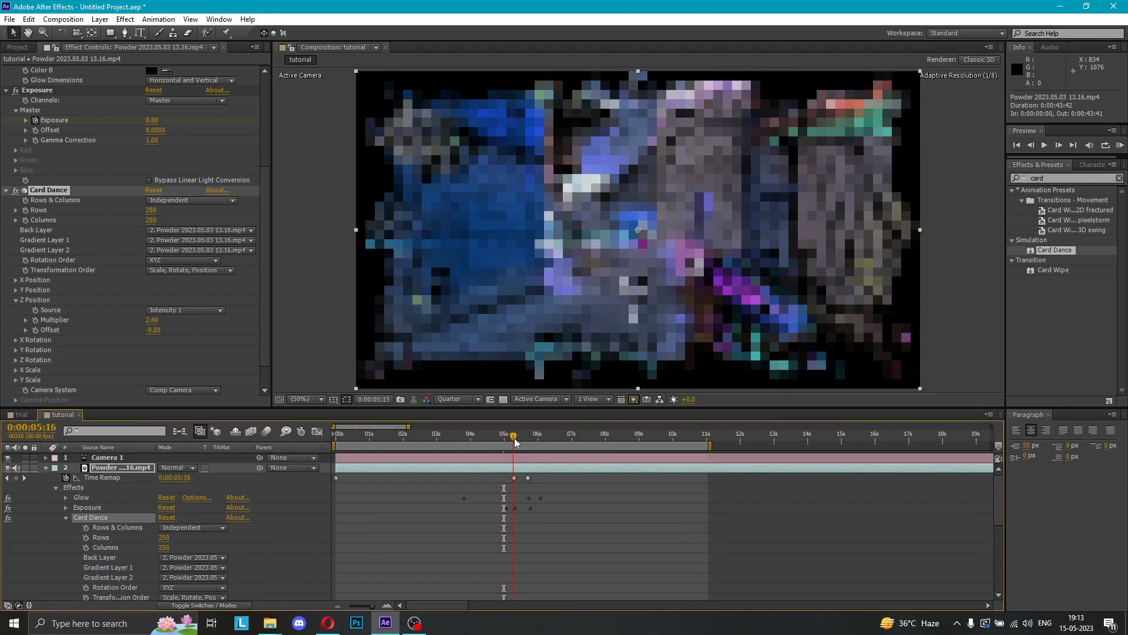
pyautogui.moveTo(1000, 497); pyautogui.dragTo(1000, 594)
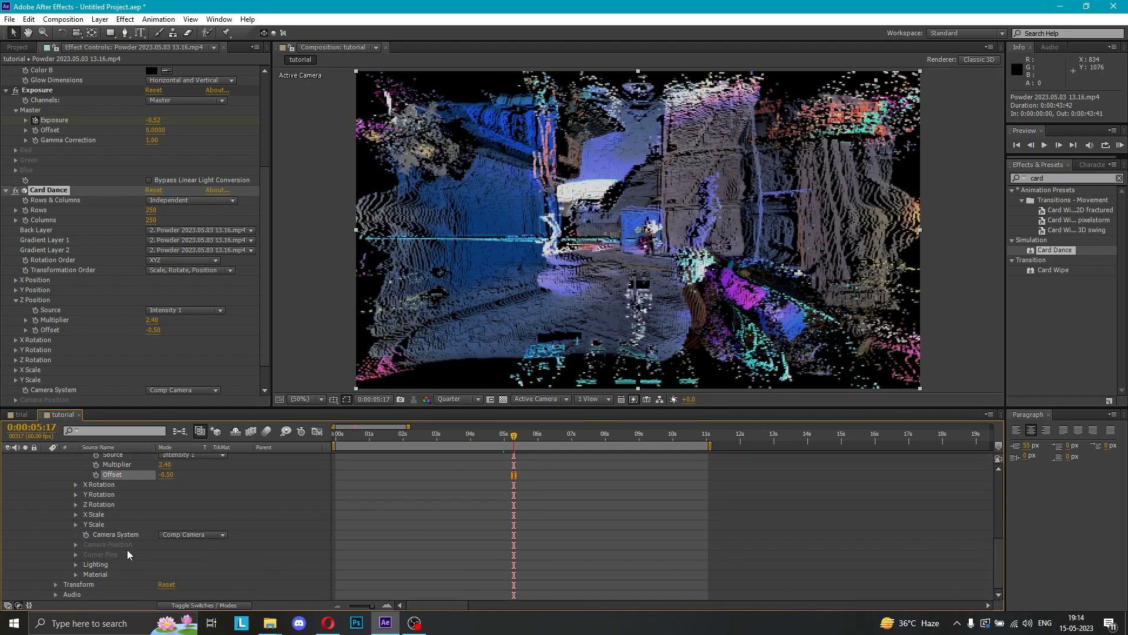
pyautogui.scroll(1, 122, 550)
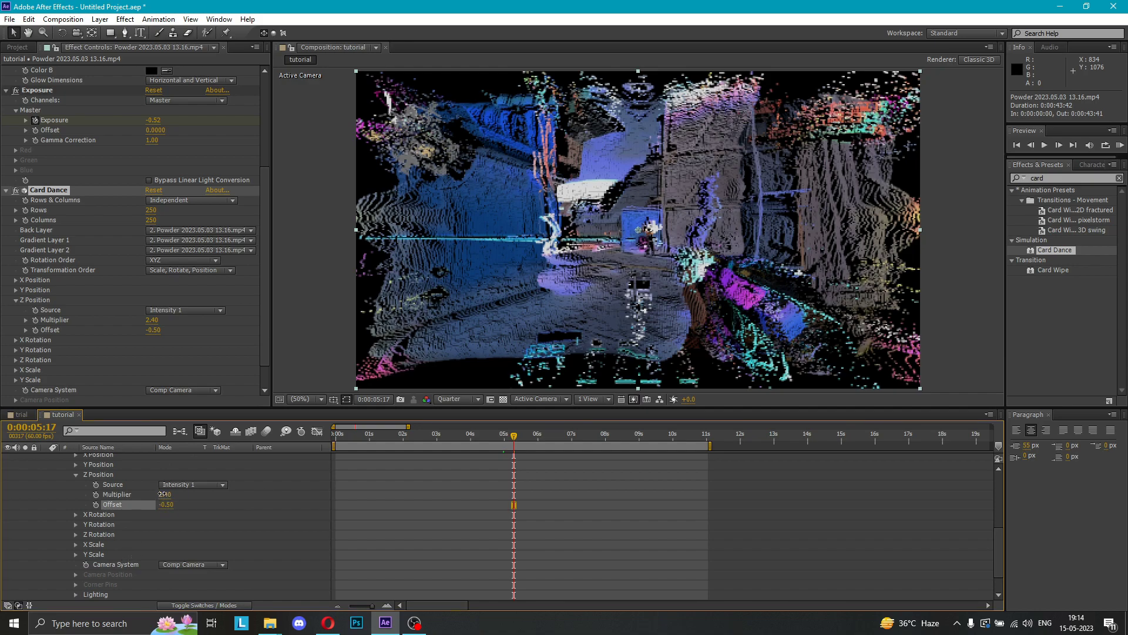
pyautogui.write('0')
pyautogui.press('Tab')
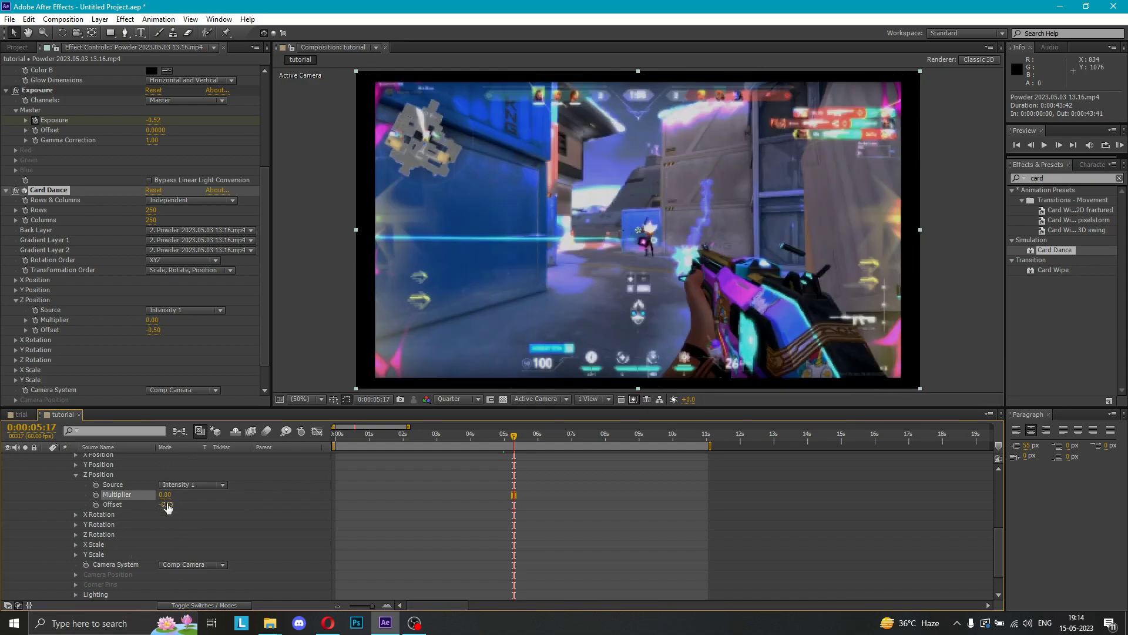
pyautogui.write('0')
pyautogui.press('Return')
pyautogui.click(96, 494)
pyautogui.click(96, 504)
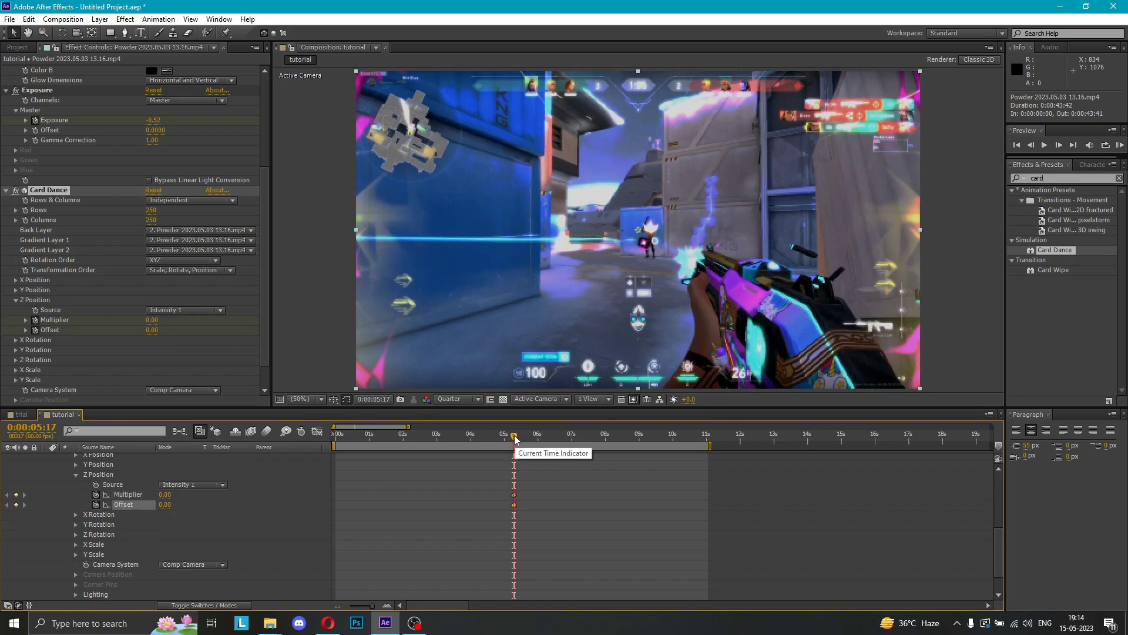
# - At 0:00:04:51, keyframe Card Dance's Z Position Multiplier at 2.40 and its Offset at -0.70
pyautogui.moveTo(515, 435); pyautogui.dragTo(499, 438)
pyautogui.click(16, 494)
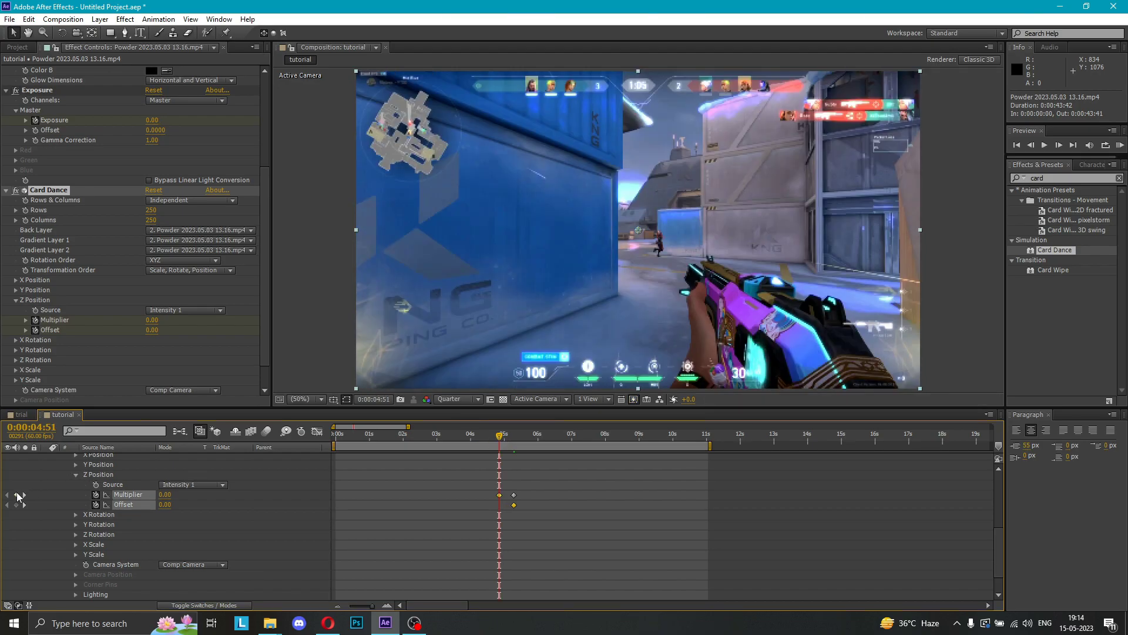
pyautogui.click(16, 504)
pyautogui.click(164, 494)
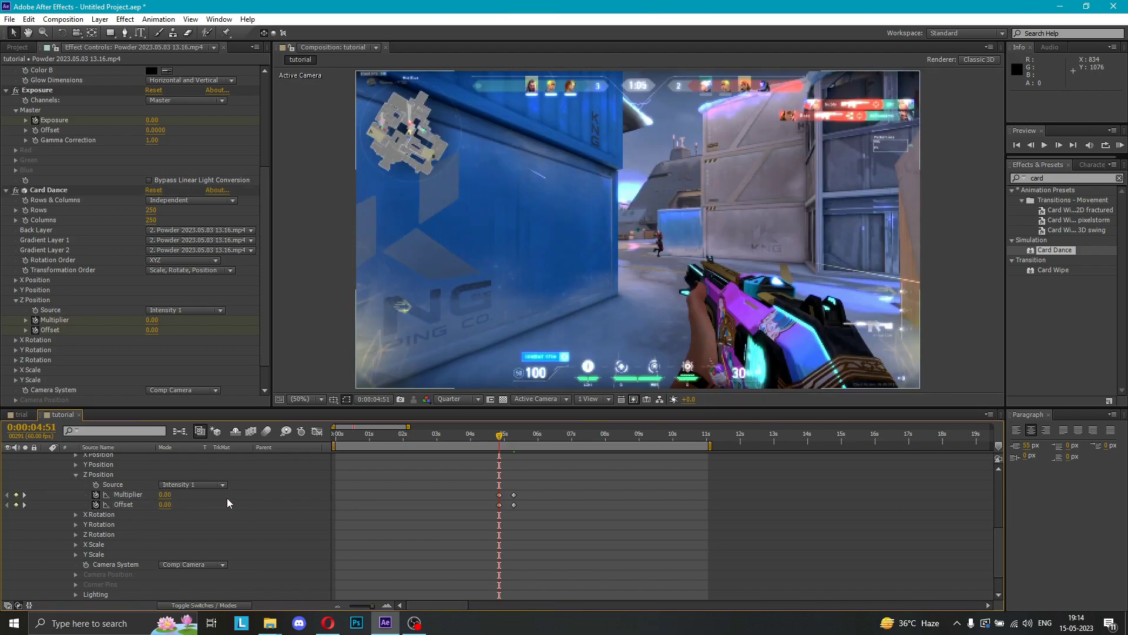
pyautogui.moveTo(165, 494)
pyautogui.mouseDown()
pyautogui.moveTo(183, 494)
pyautogui.moveTo(152, 506)
pyautogui.moveTo(165, 505)
pyautogui.mouseUp()
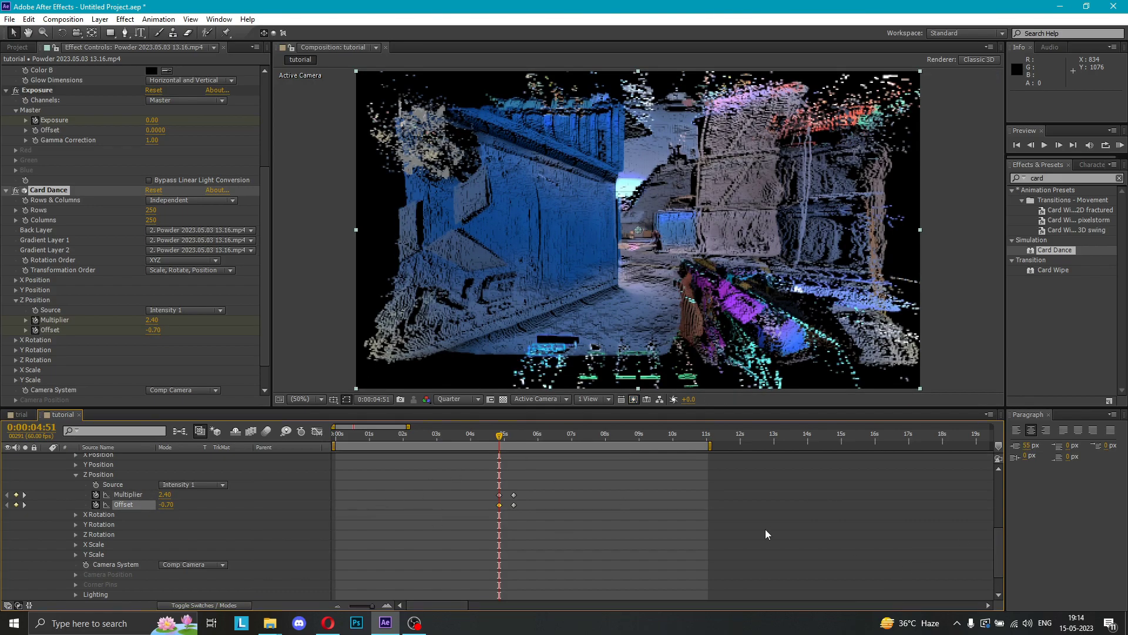
# - Add keyframes for Card Dance's Z Position Multiplier and Offset at 0:00:03:49, near the first Glow keyframe
pyautogui.moveTo(1001, 544)
pyautogui.mouseDown()
pyautogui.moveTo(998, 468)
pyautogui.moveTo(996, 541)
pyautogui.mouseUp()
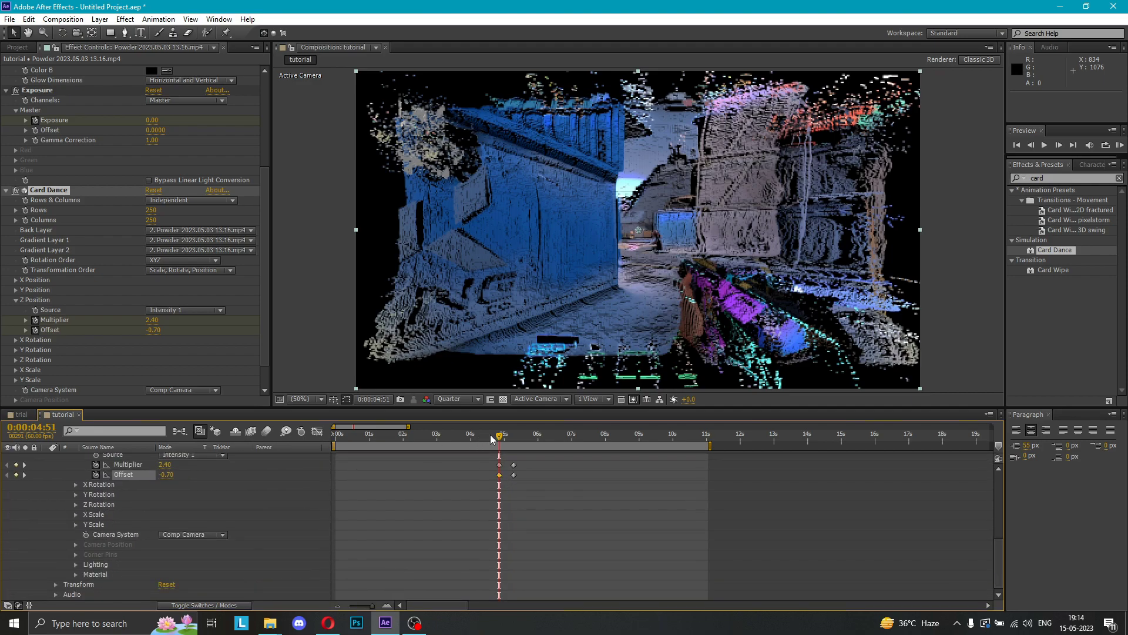
pyautogui.moveTo(506, 433); pyautogui.dragTo(454, 436)
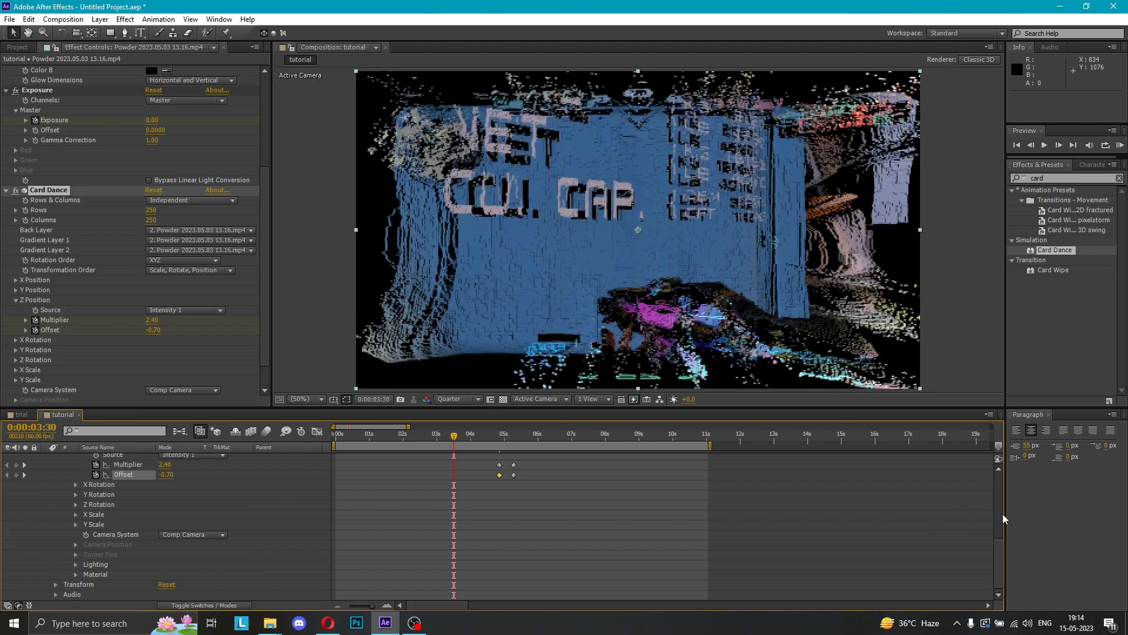
pyautogui.moveTo(1000, 544); pyautogui.dragTo(999, 442)
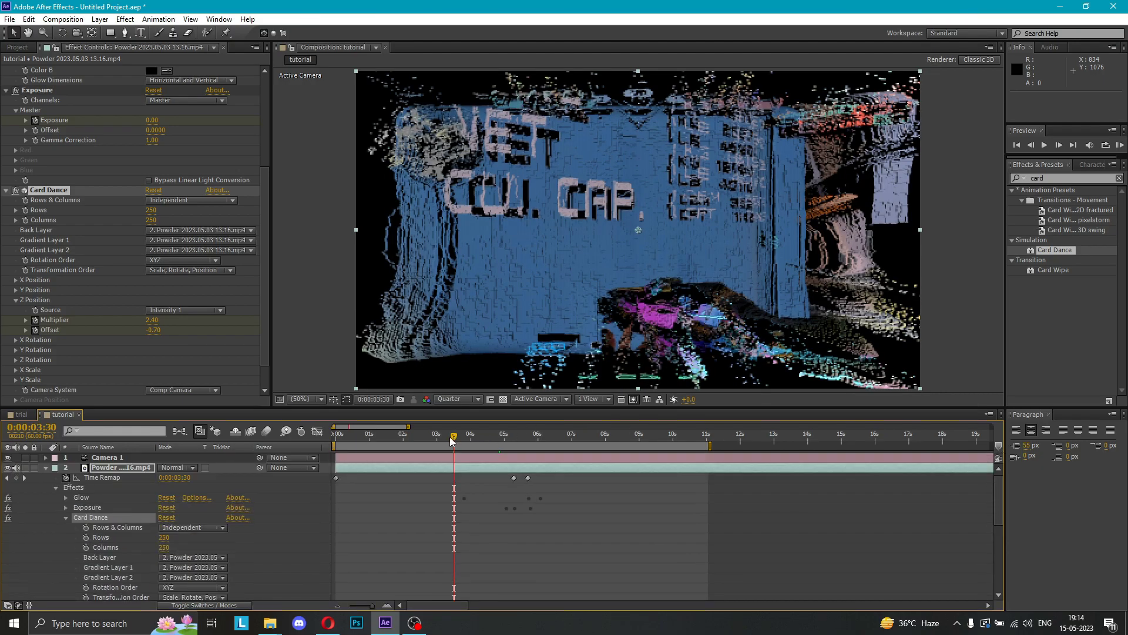
pyautogui.moveTo(451, 440); pyautogui.dragTo(464, 439)
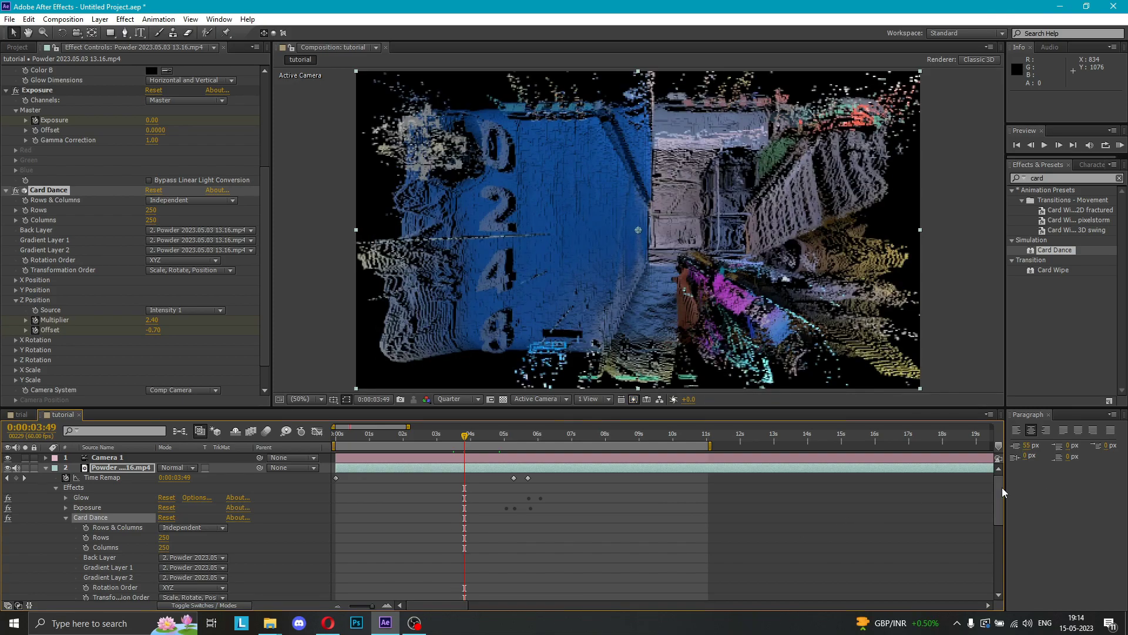
pyautogui.moveTo(1002, 488); pyautogui.dragTo(1002, 551)
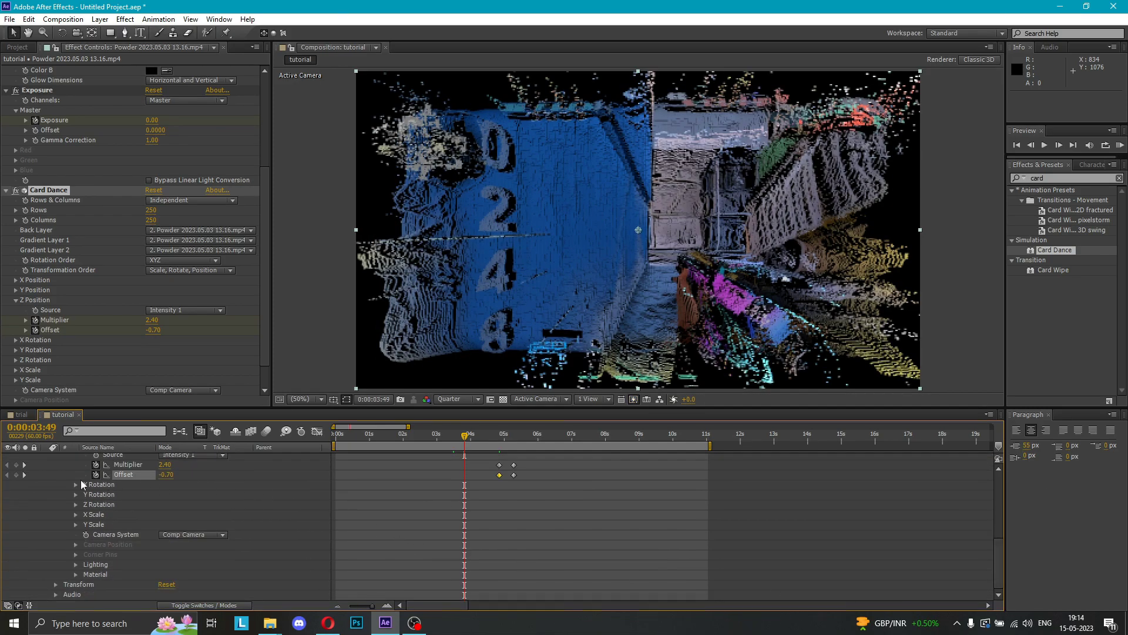
pyautogui.click(16, 464)
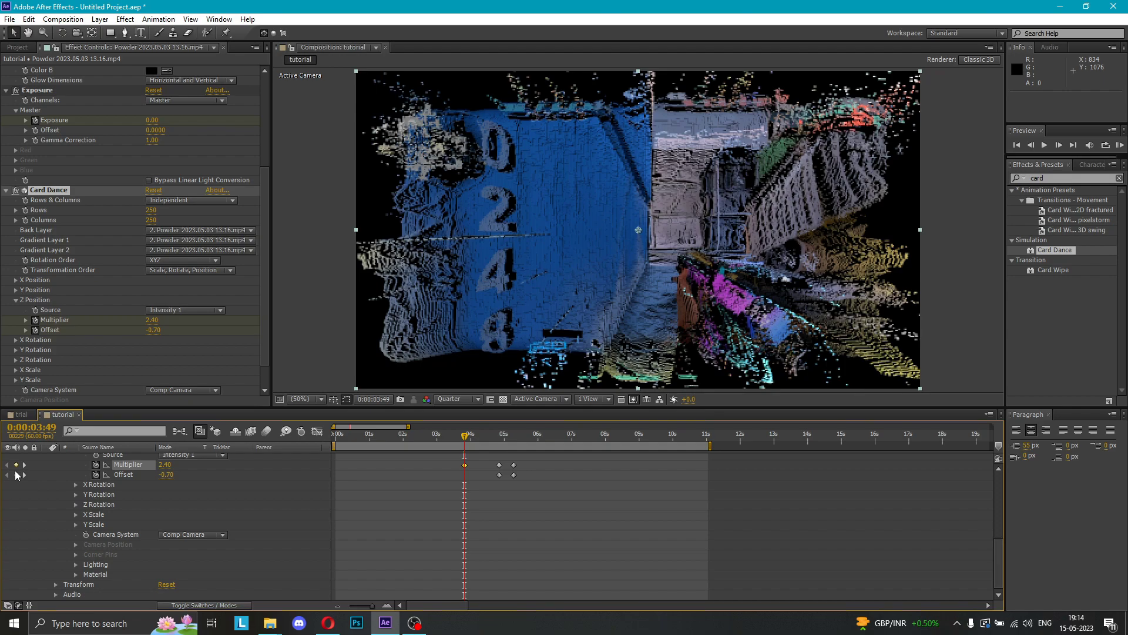
pyautogui.click(16, 475)
# - Set the Z Position Multiplier and Offset keyframes at 0:00:03:49 to 0
pyautogui.click(165, 465)
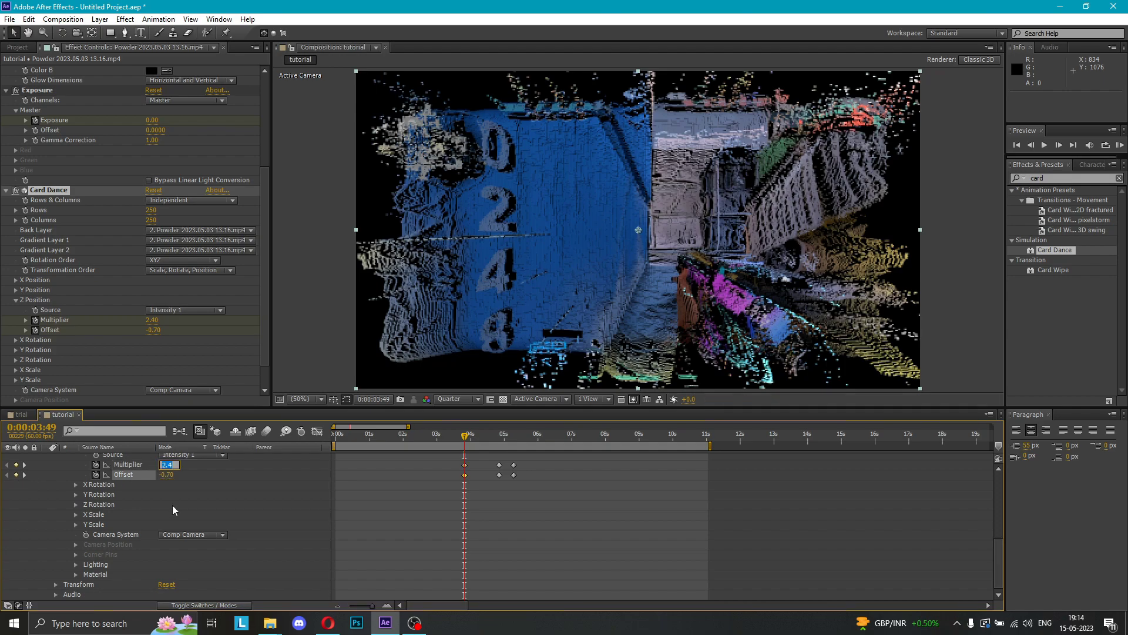
pyautogui.write('0.')
pyautogui.press('Return')
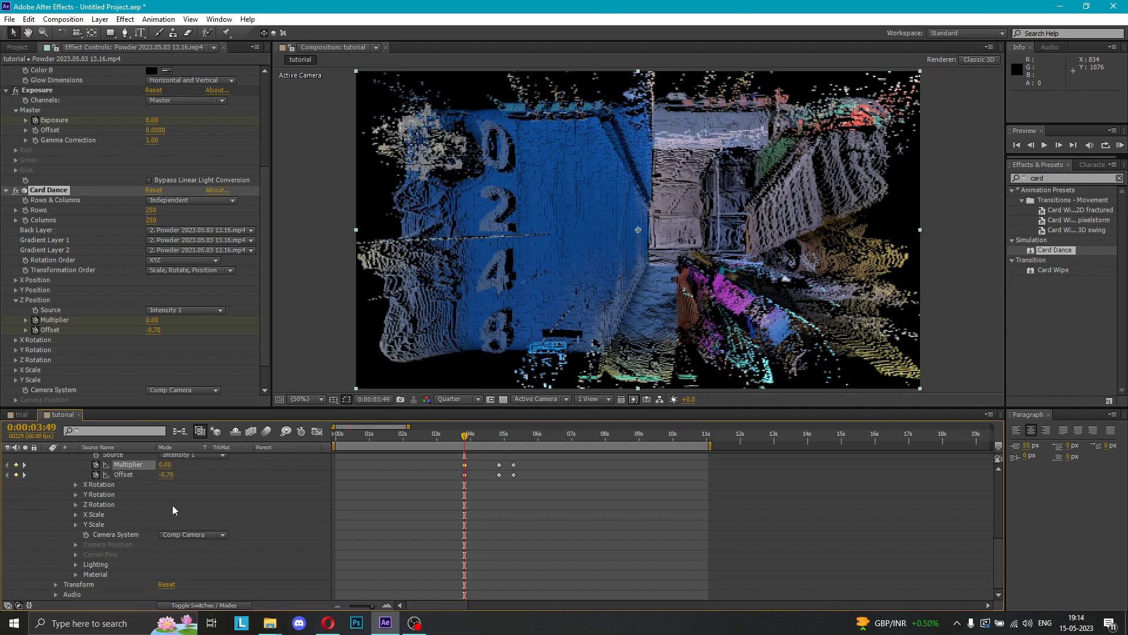
pyautogui.click(166, 475)
pyautogui.write('0')
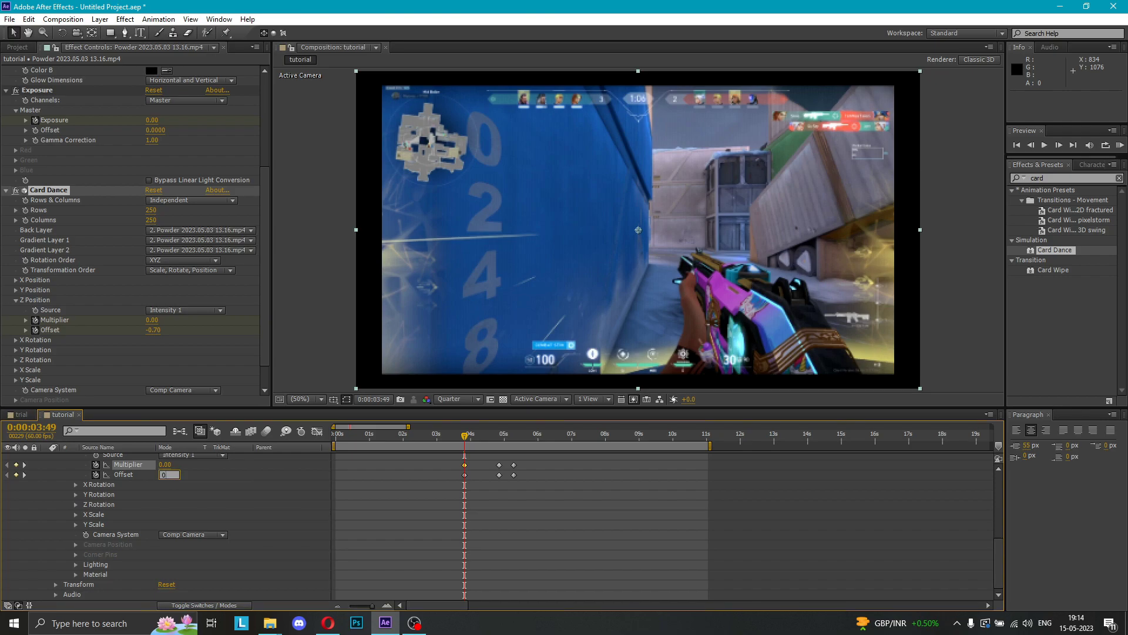
pyautogui.press('Return')
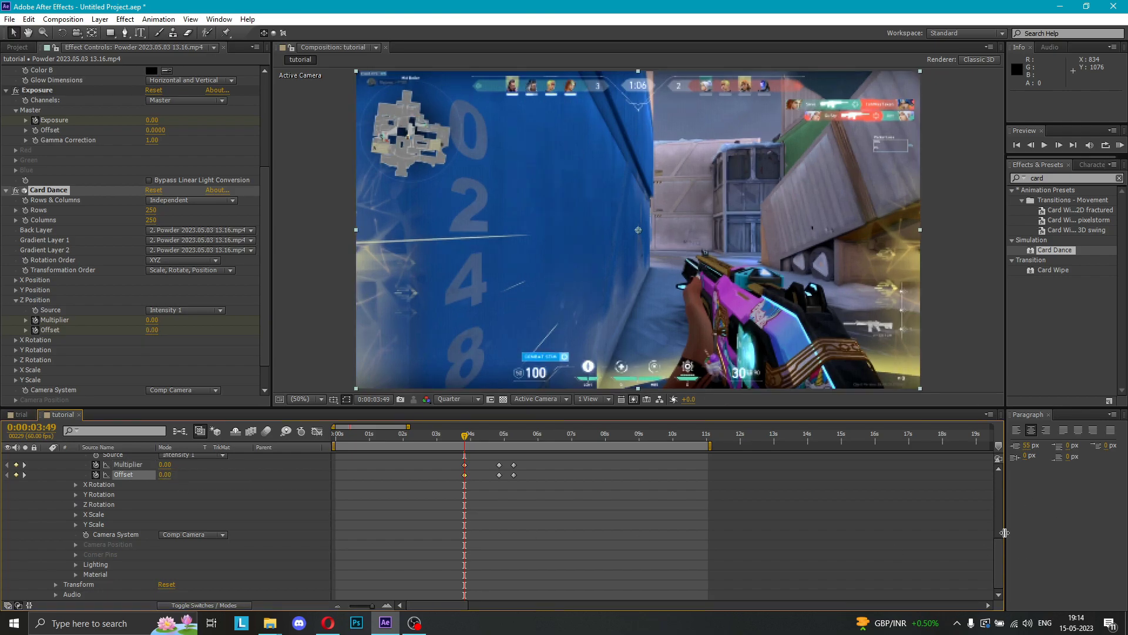
# - Expand the Glow properties and move the first Glow Threshold keyframe earlier, to 0:00:03:24
pyautogui.scroll(5, 1000, 490)
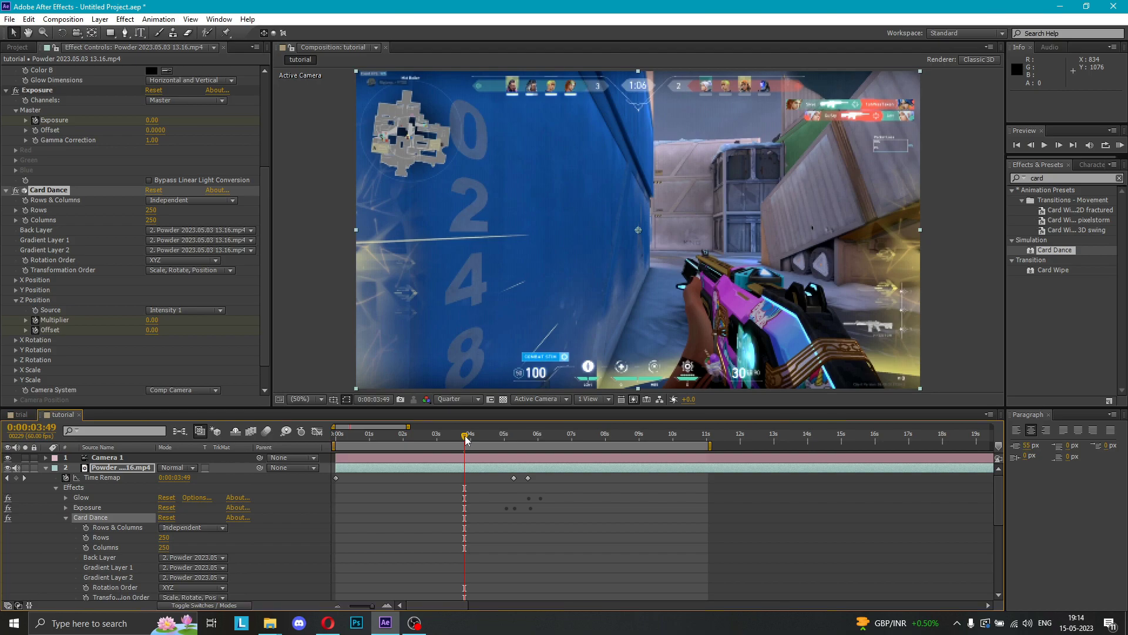
pyautogui.moveTo(466, 439); pyautogui.dragTo(509, 441)
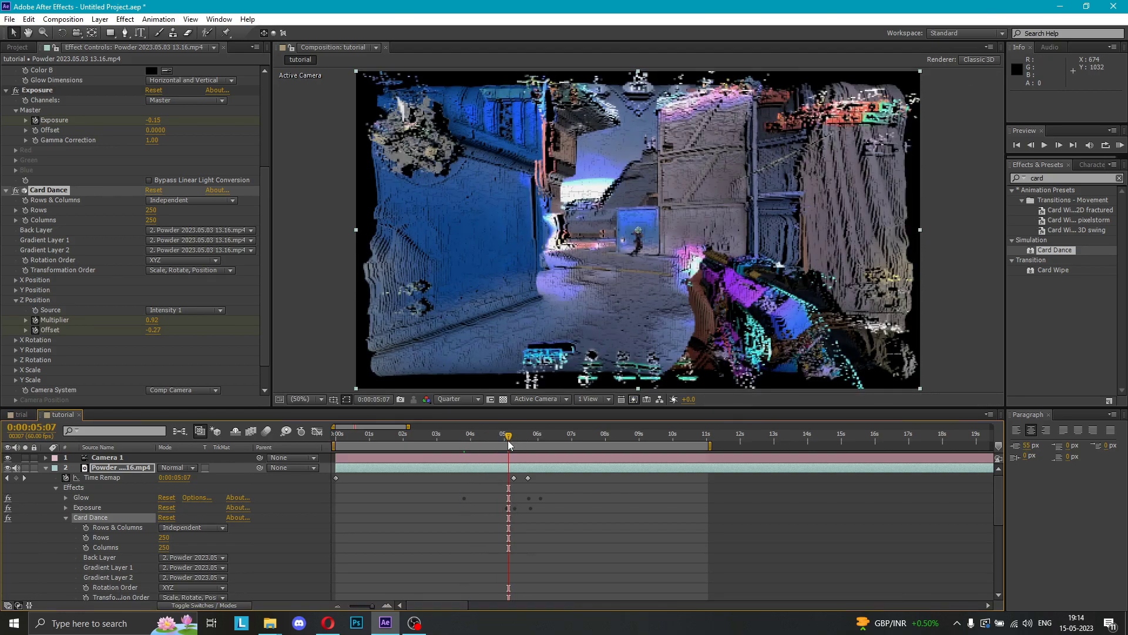
pyautogui.moveTo(506, 442); pyautogui.dragTo(470, 448)
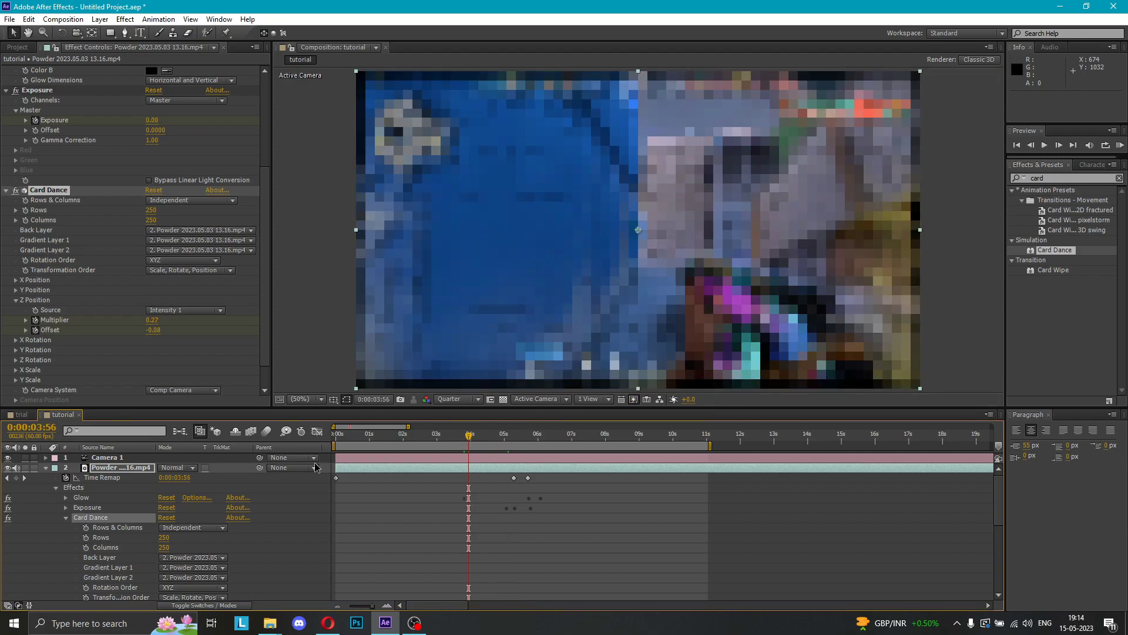
pyautogui.click(66, 497)
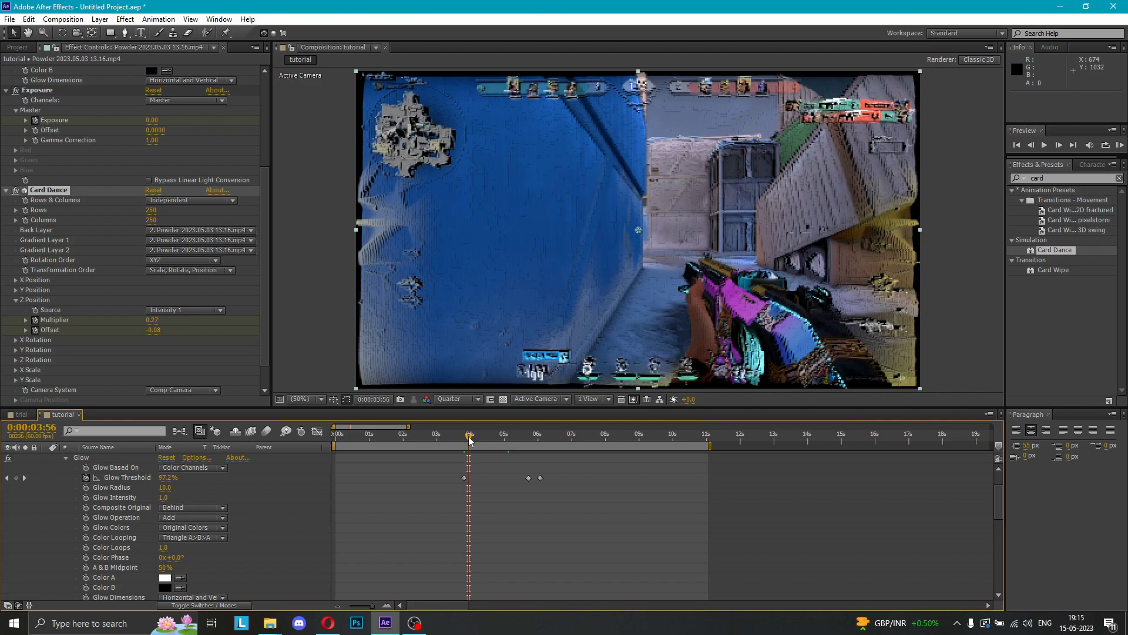
pyautogui.moveTo(469, 440); pyautogui.dragTo(466, 440)
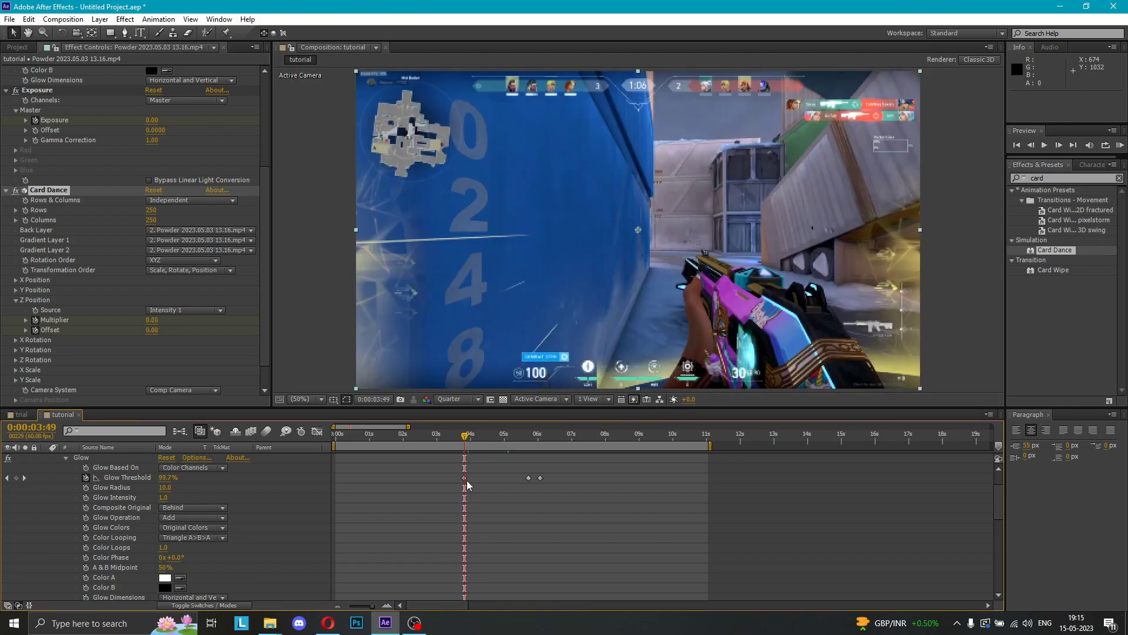
pyautogui.moveTo(465, 477); pyautogui.dragTo(450, 478)
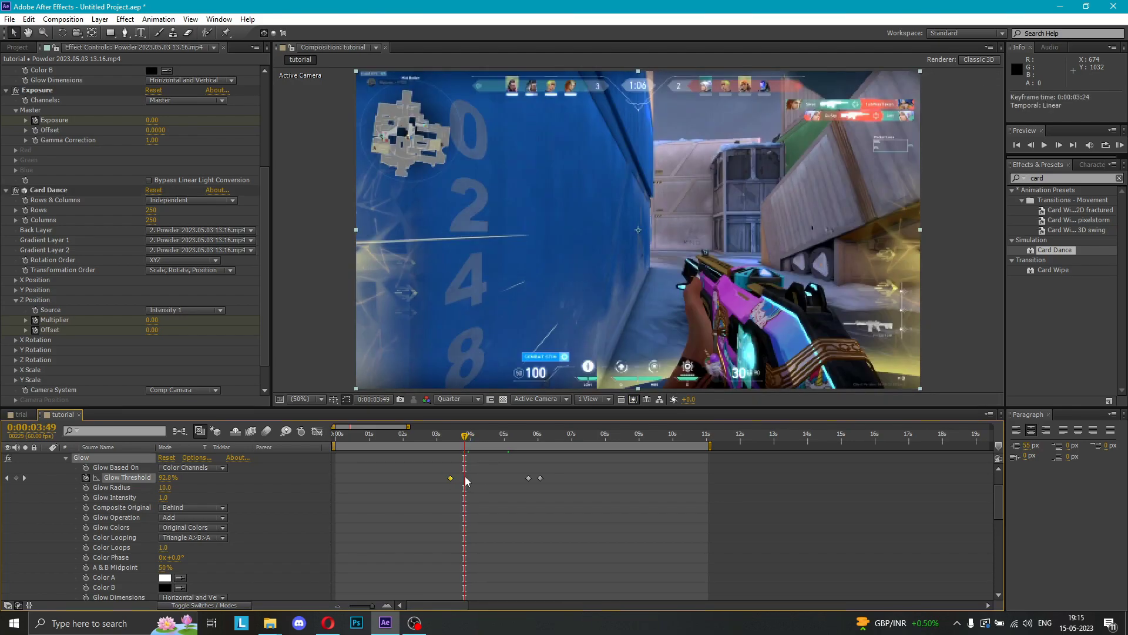
# - Add a Glow Threshold keyframe of 60% at 0:00:03:49
pyautogui.click(16, 478)
pyautogui.click(169, 477)
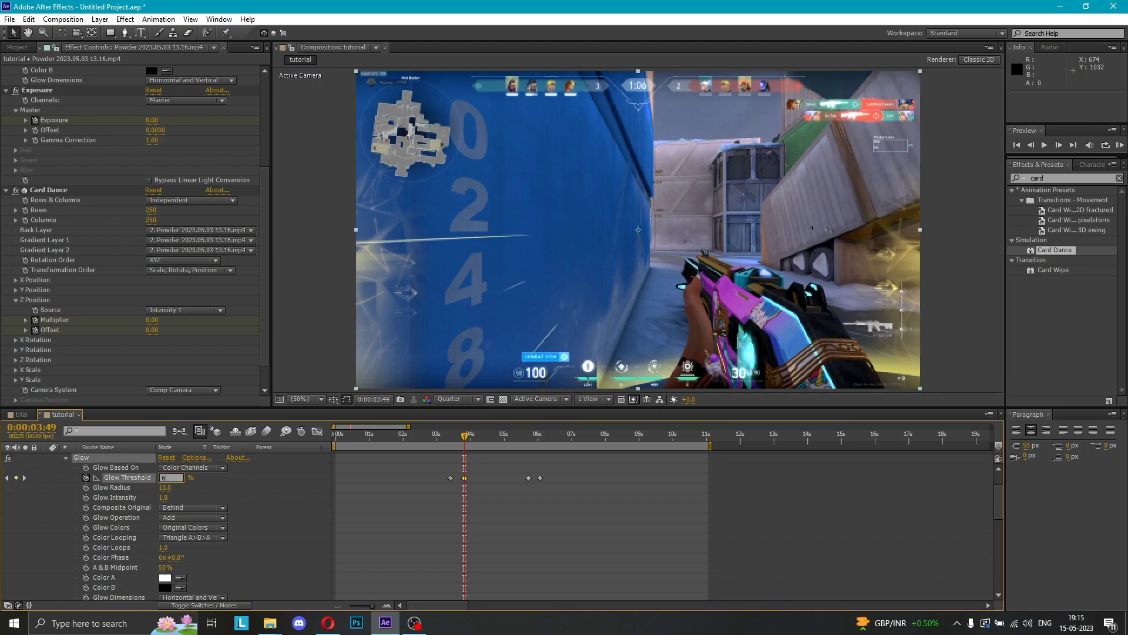
pyautogui.write('60')
pyautogui.press('Return')
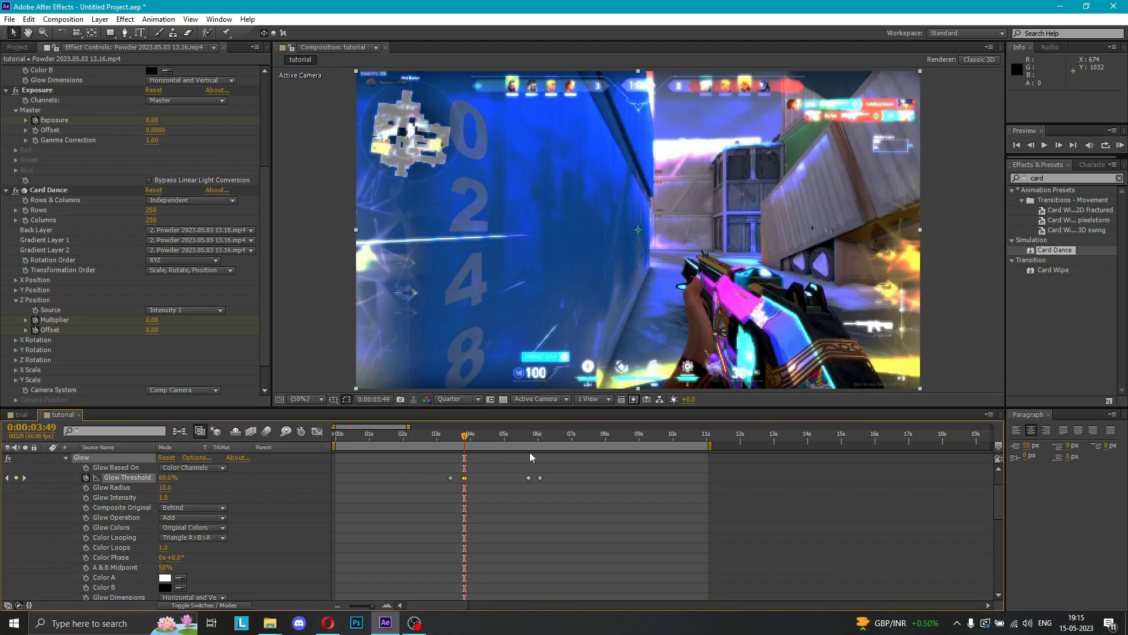
# - Preview the effect from the start of the composition, return to 0:00:05:29 and collapse the gameplay clip's properties
pyautogui.moveTo(464, 438); pyautogui.dragTo(500, 436)
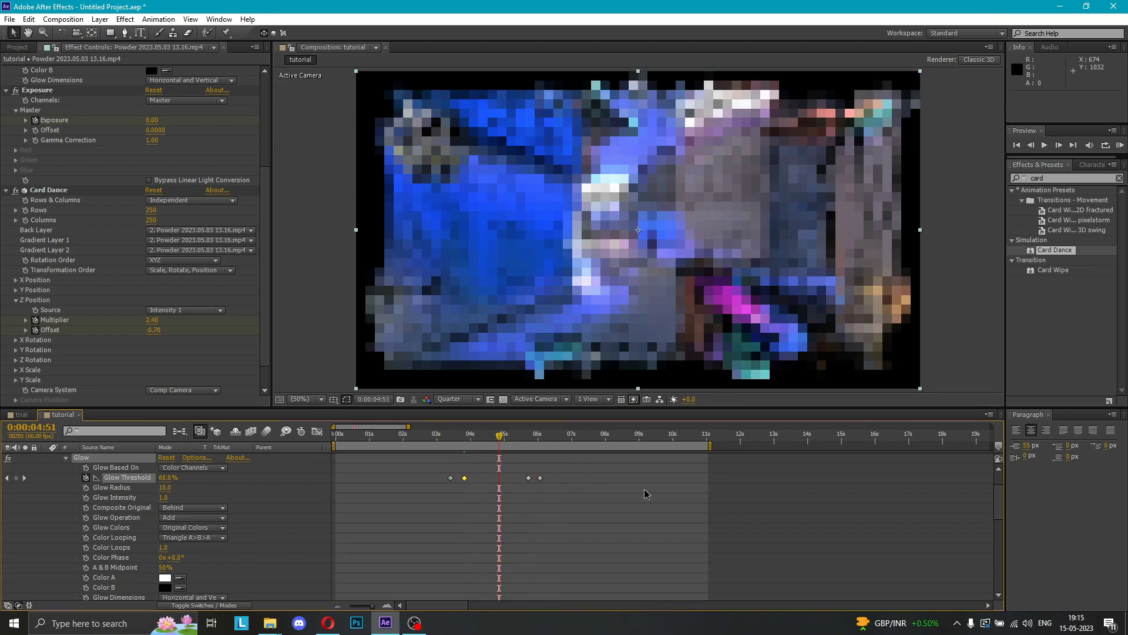
pyautogui.scroll(2, 652, 493)
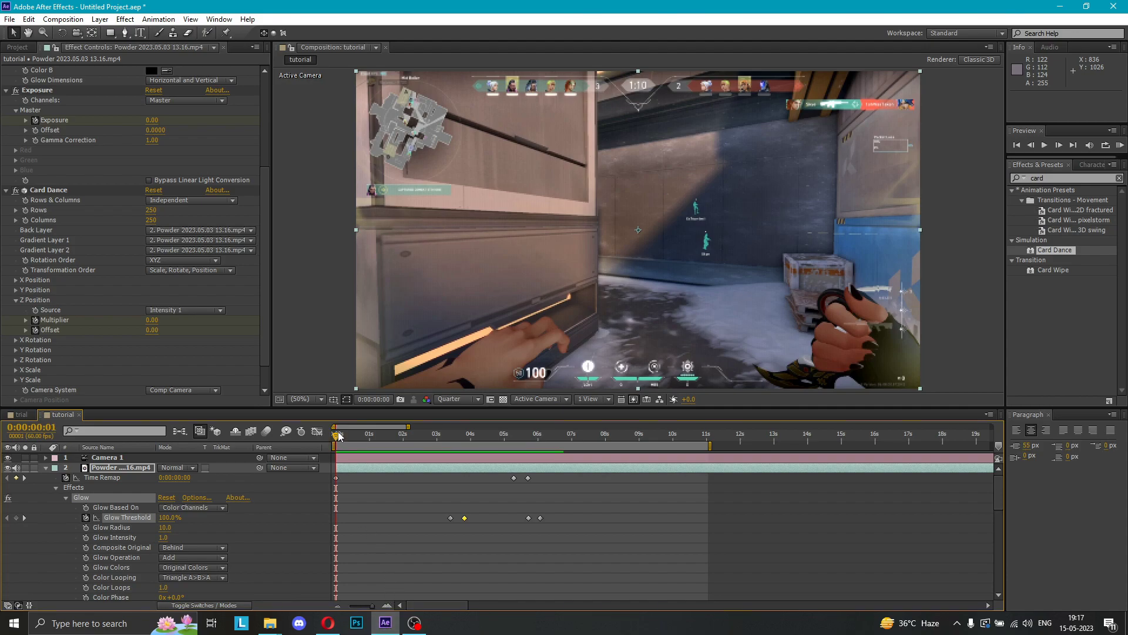
pyautogui.moveTo(338, 434); pyautogui.dragTo(434, 430)
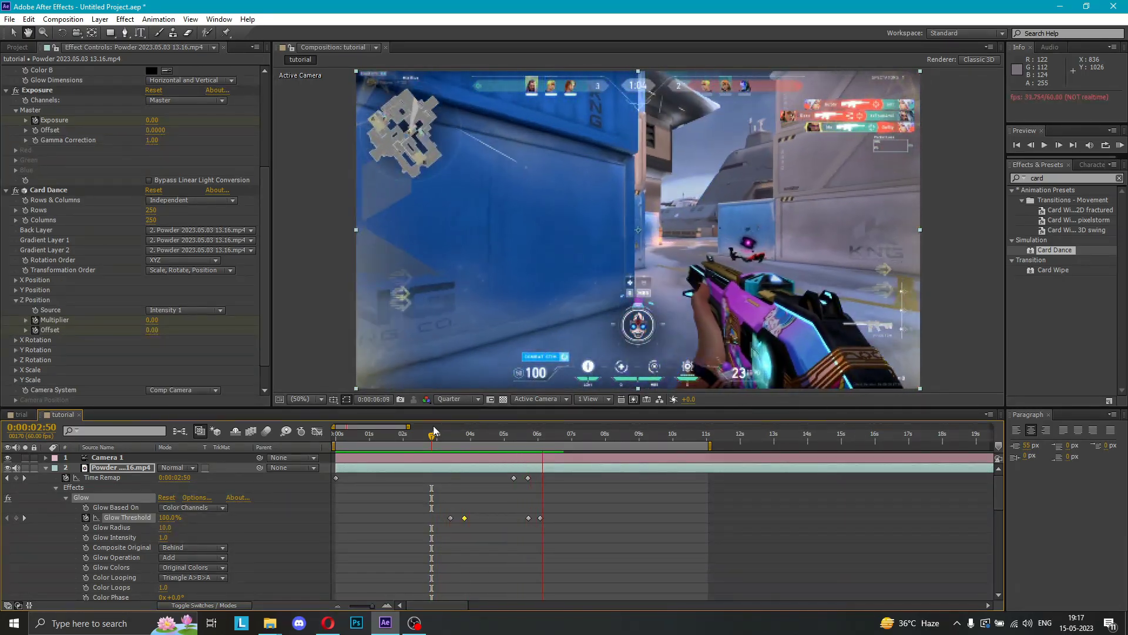
pyautogui.moveTo(554, 438); pyautogui.dragTo(521, 436)
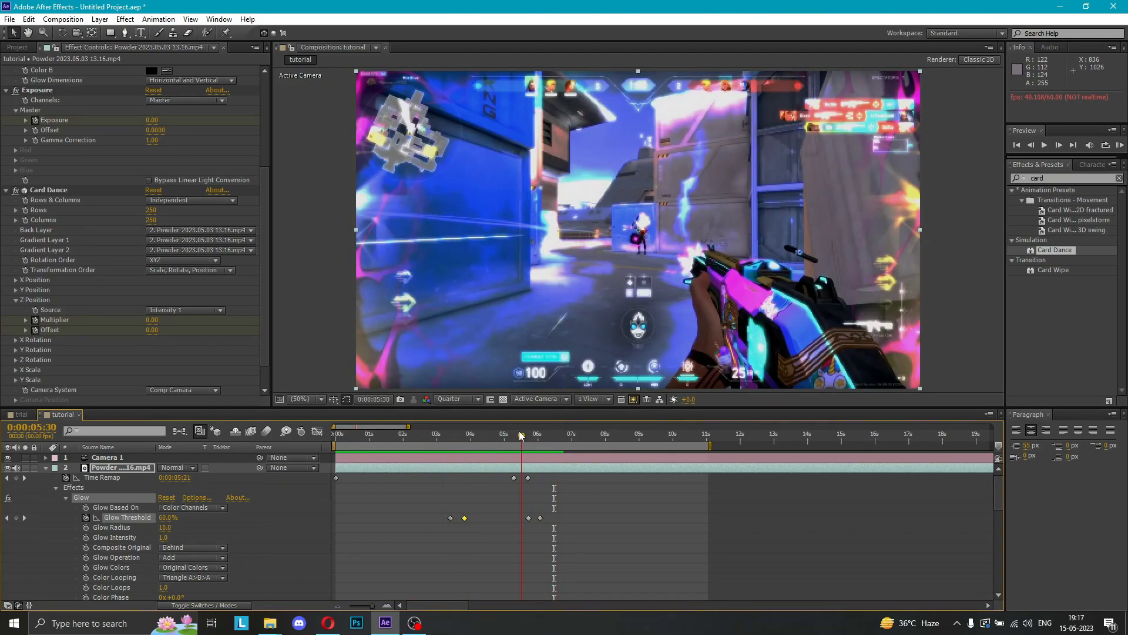
pyautogui.click(45, 468)
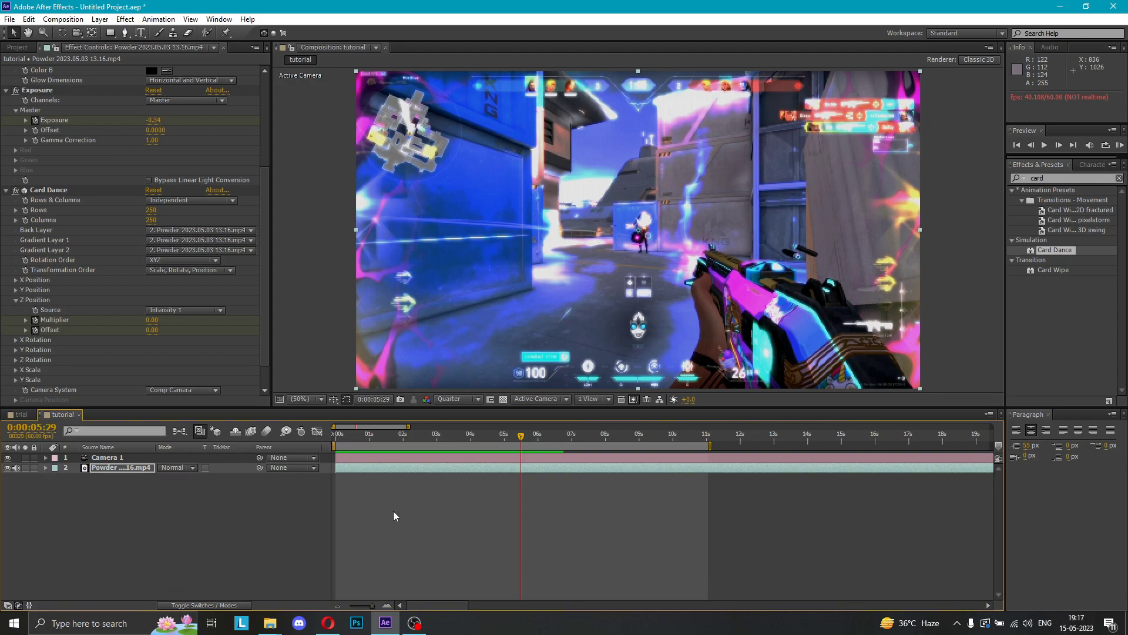